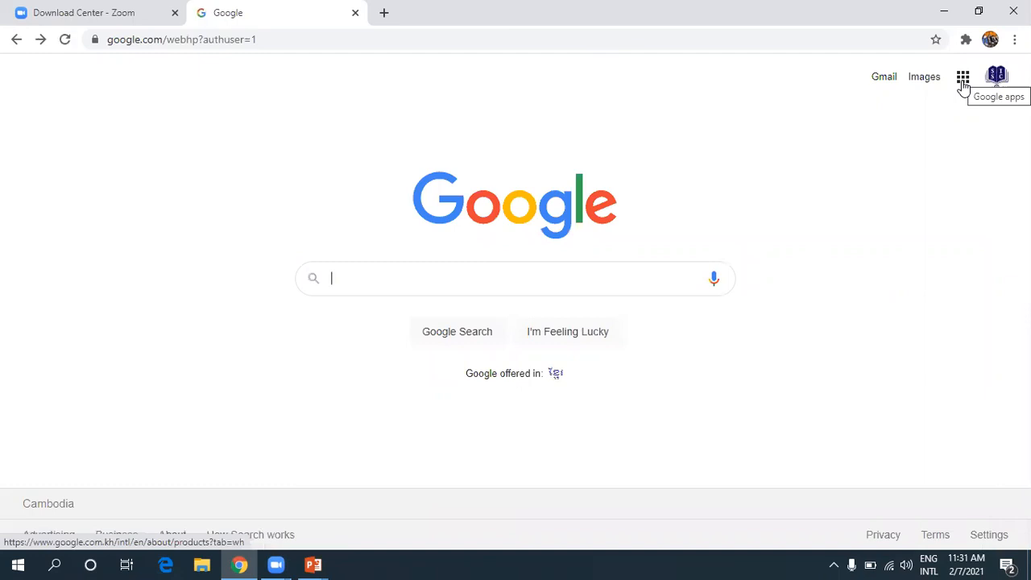
- Go to Google Classroom from the Google apps and open the GRADE 8A DIGITAL LITERACY class
left_click(963, 83)
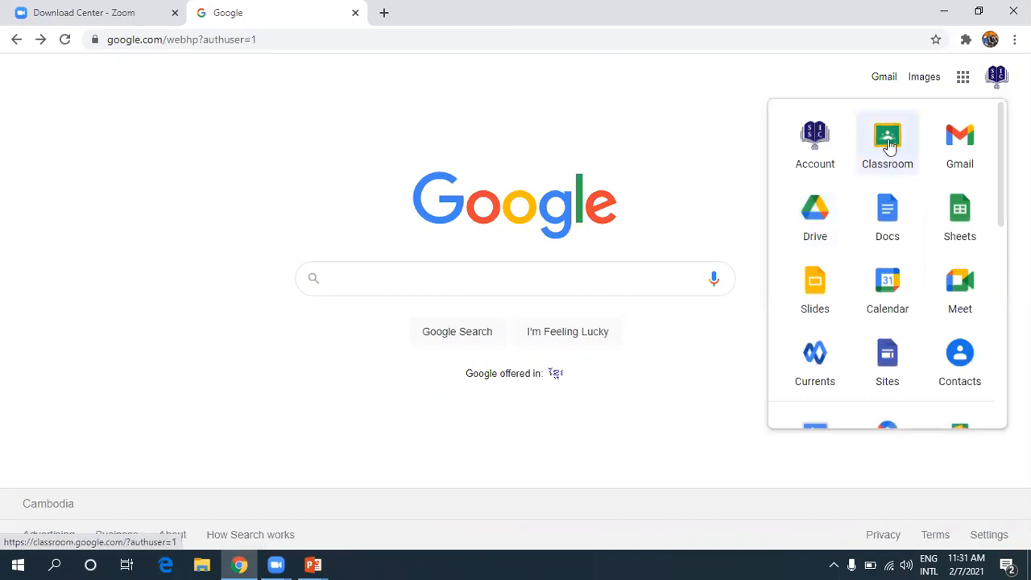
left_click(888, 143)
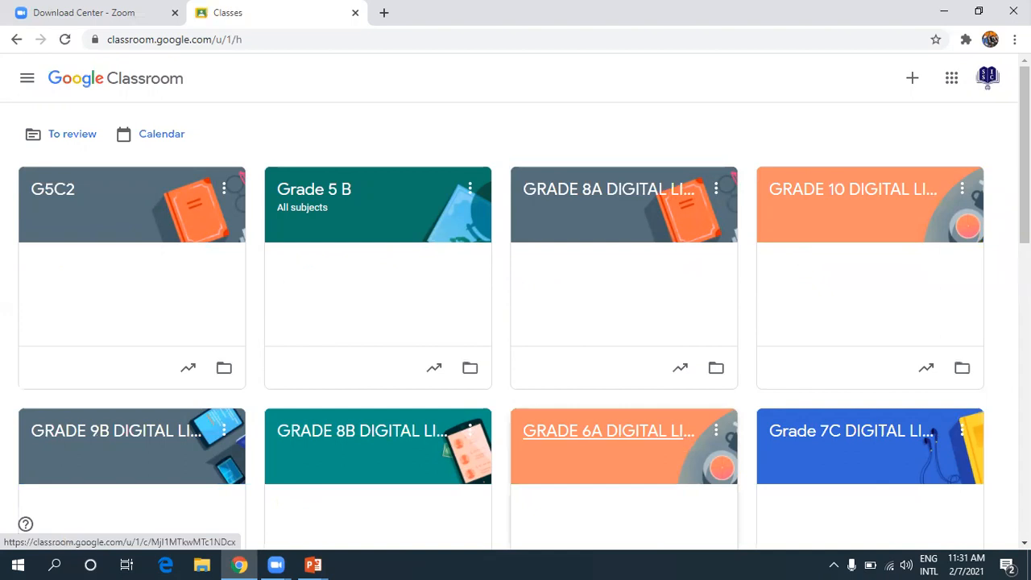
left_click(589, 196)
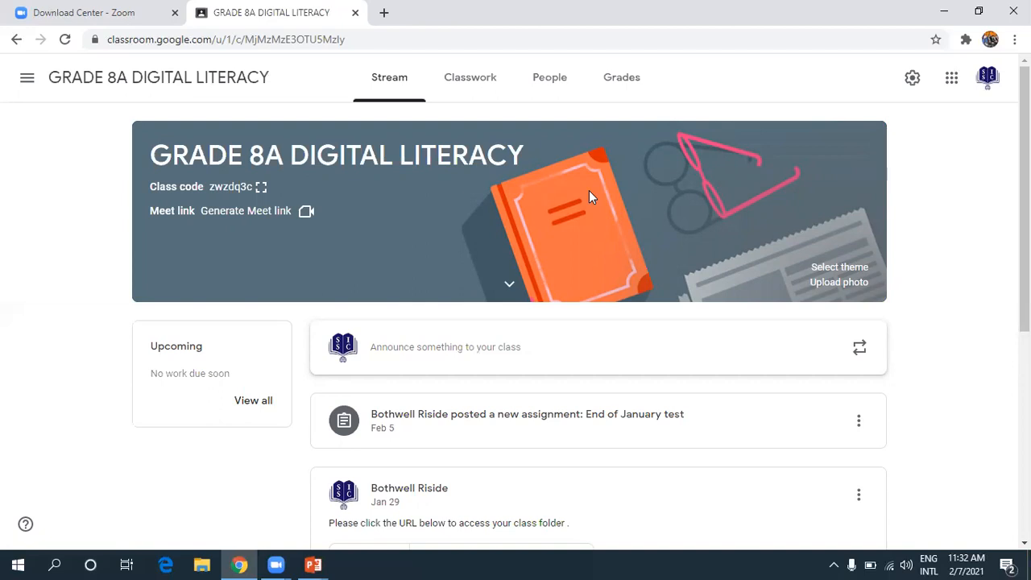
- View the enlarged class code, and look over the list of classes in the main navigation
left_click(263, 189)
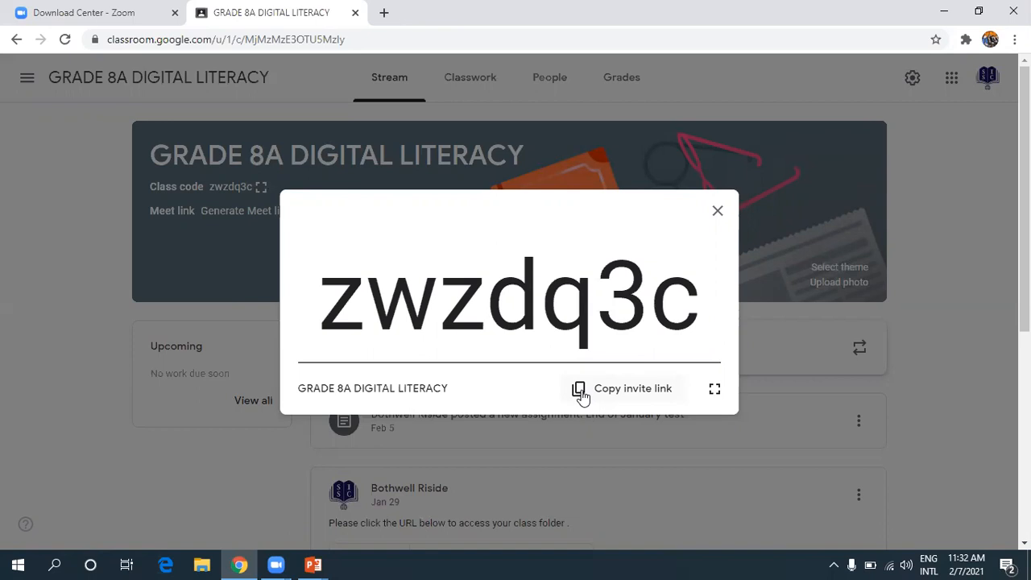
left_click(722, 213)
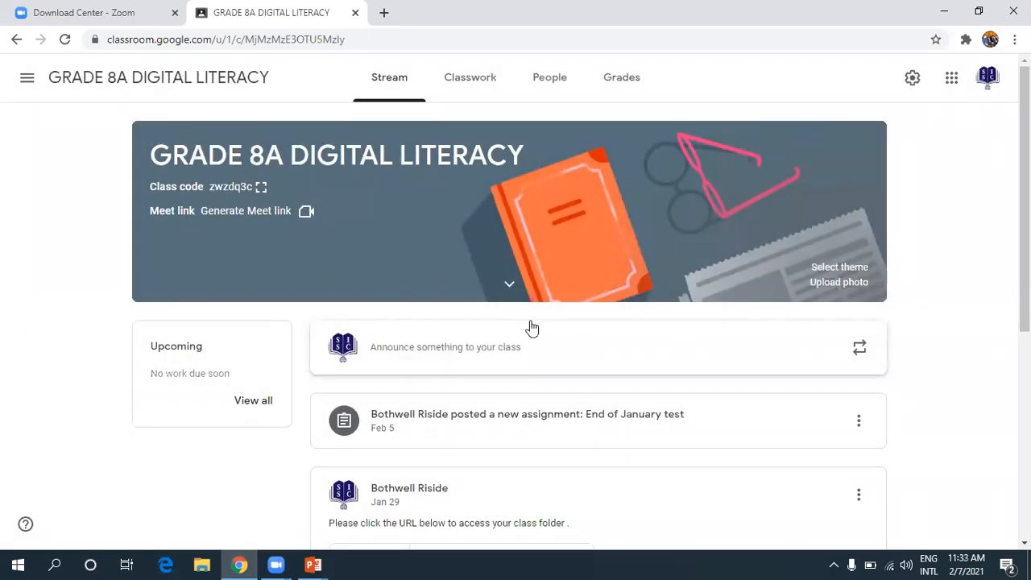
left_click(25, 80)
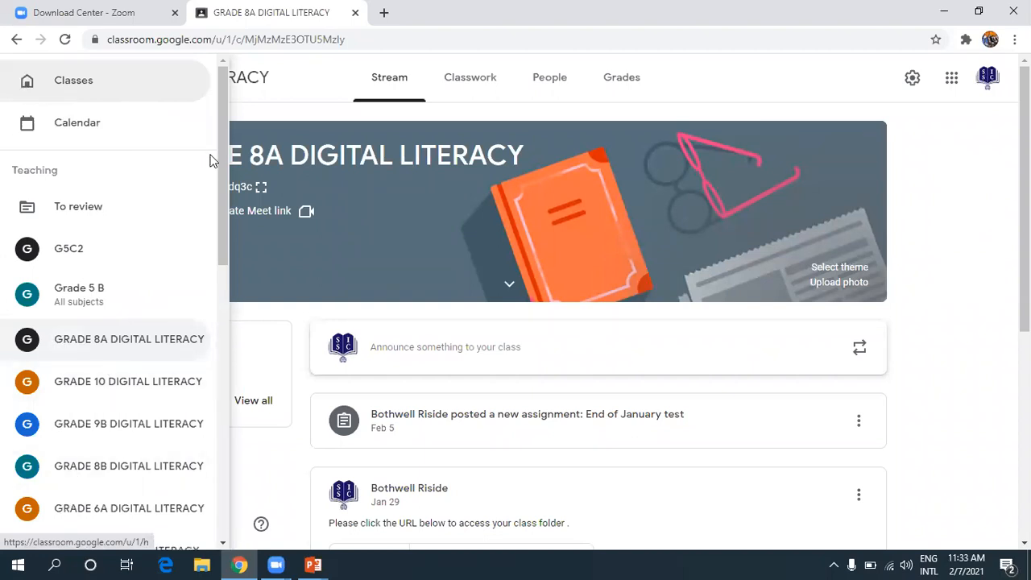
left_click_drag(228, 177, 214, 133)
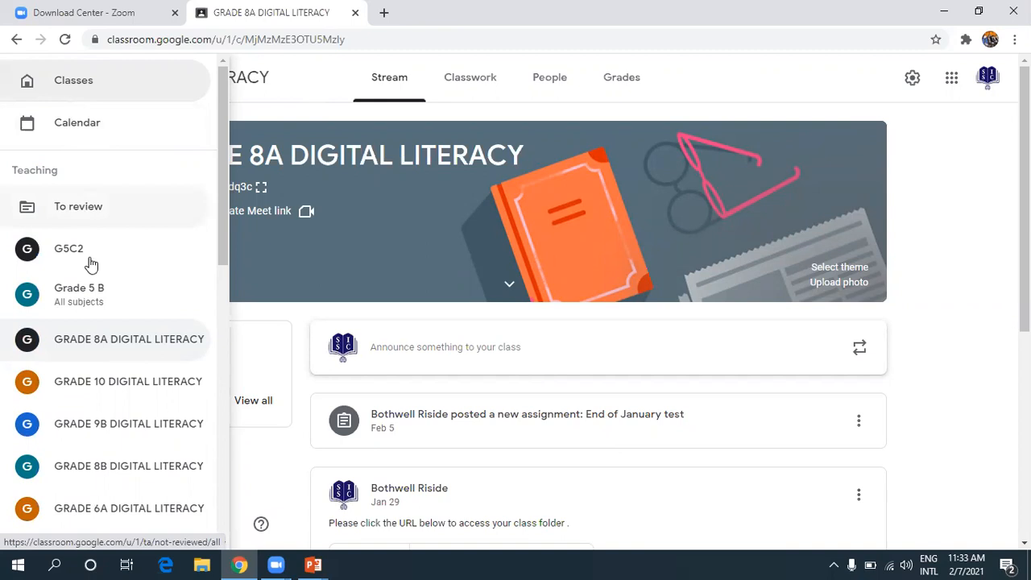
left_click(280, 101)
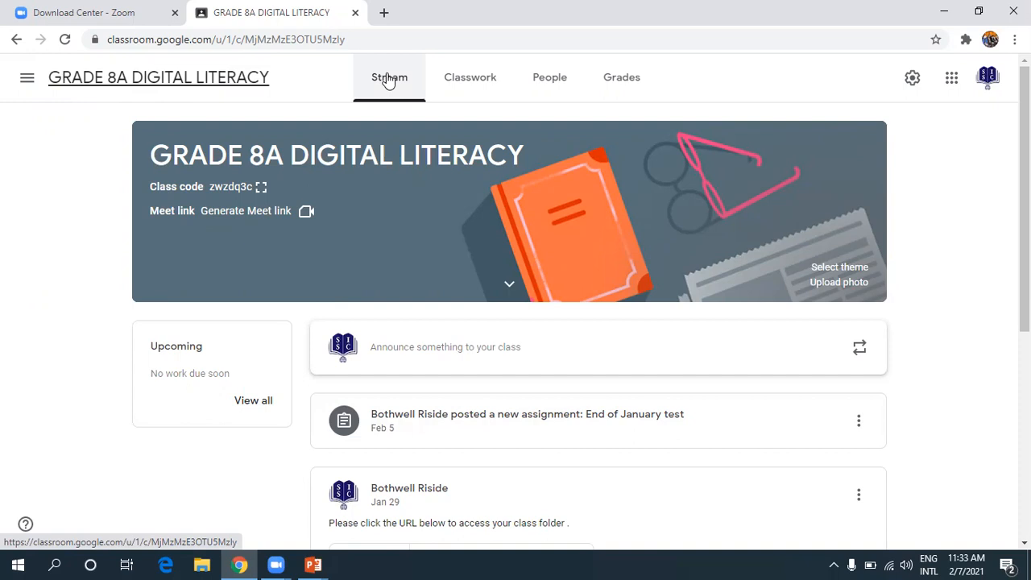
- Start a class announcement and examine the Google Drive attachment options, including Upload and My Drive
left_click(410, 348)
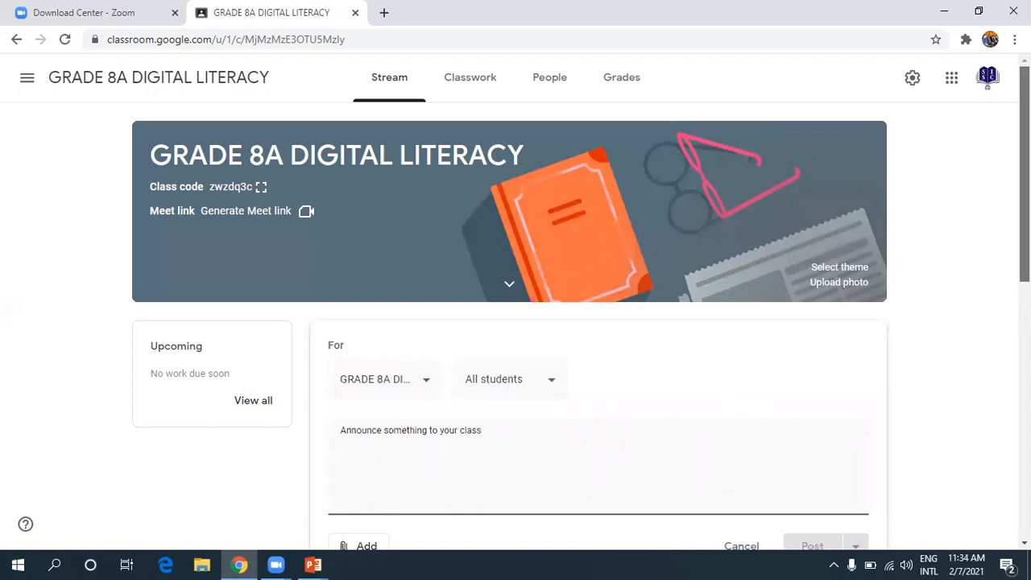
scroll(467, 339, "down", 1)
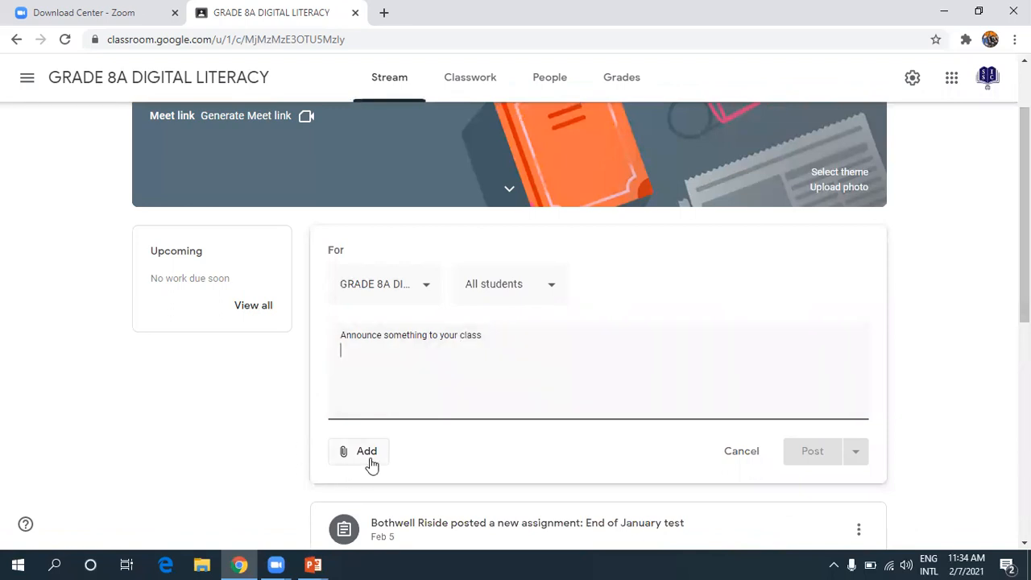
left_click(369, 458)
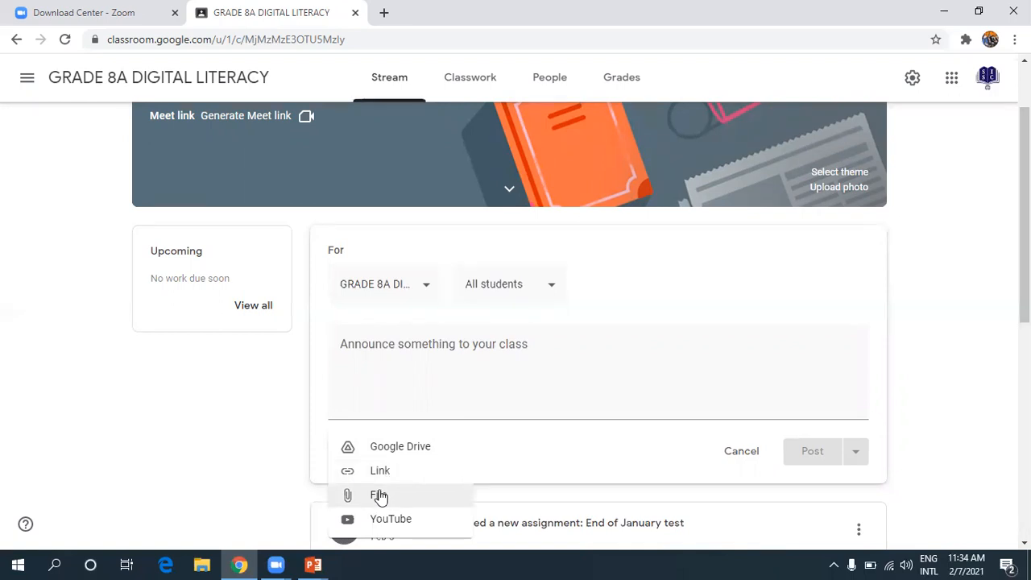
left_click(397, 449)
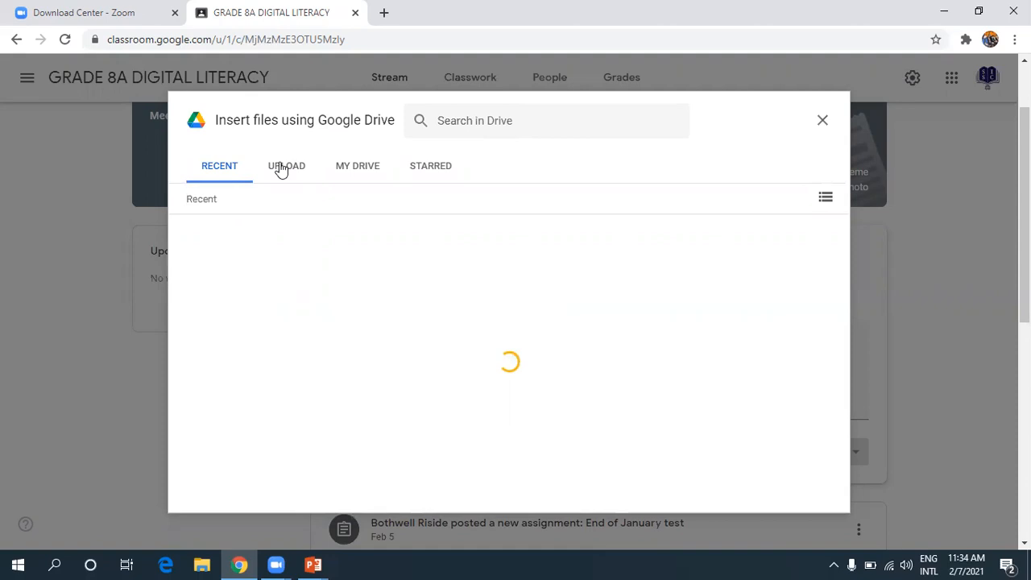
left_click(280, 168)
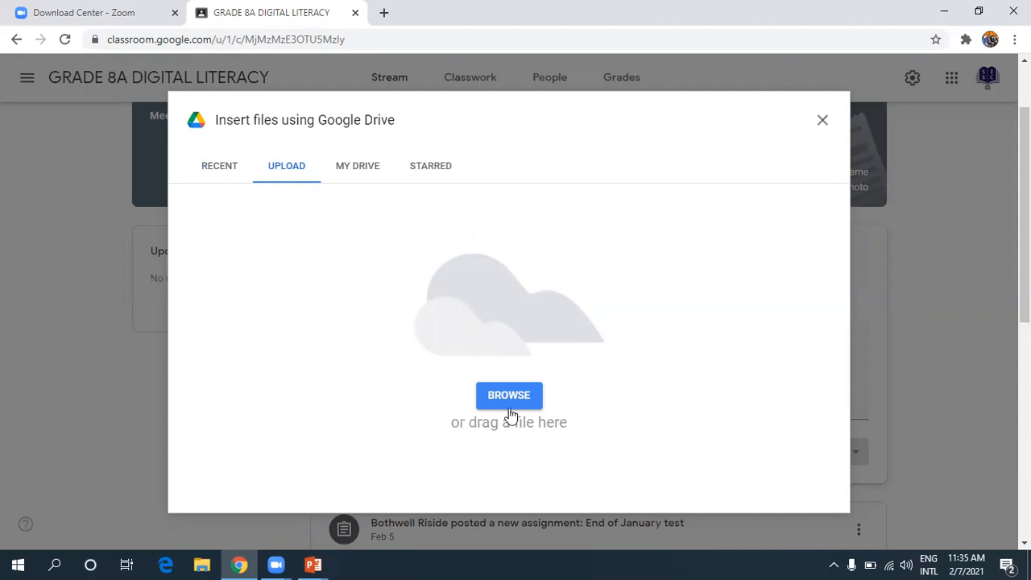
left_click(375, 170)
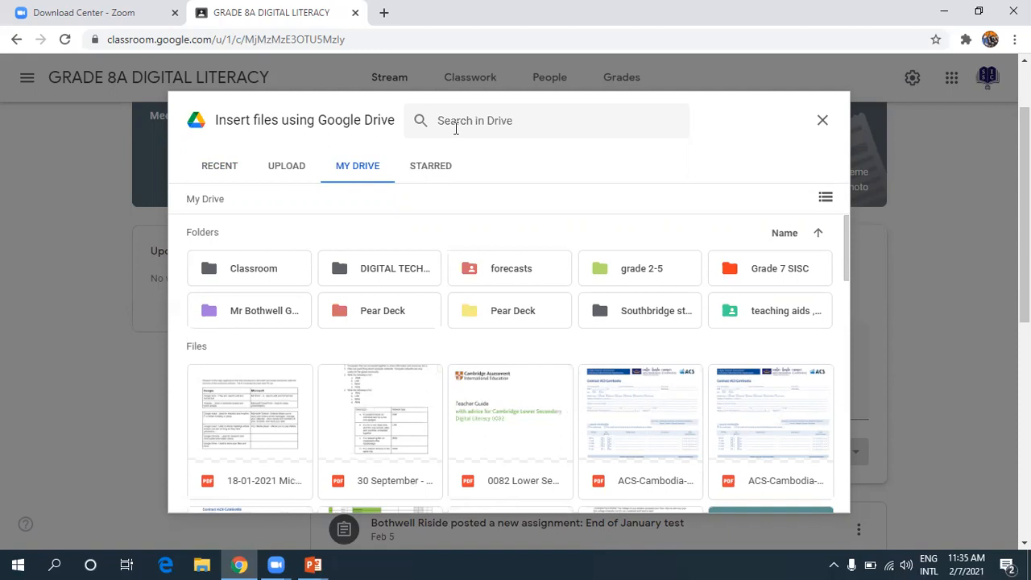
left_click(821, 121)
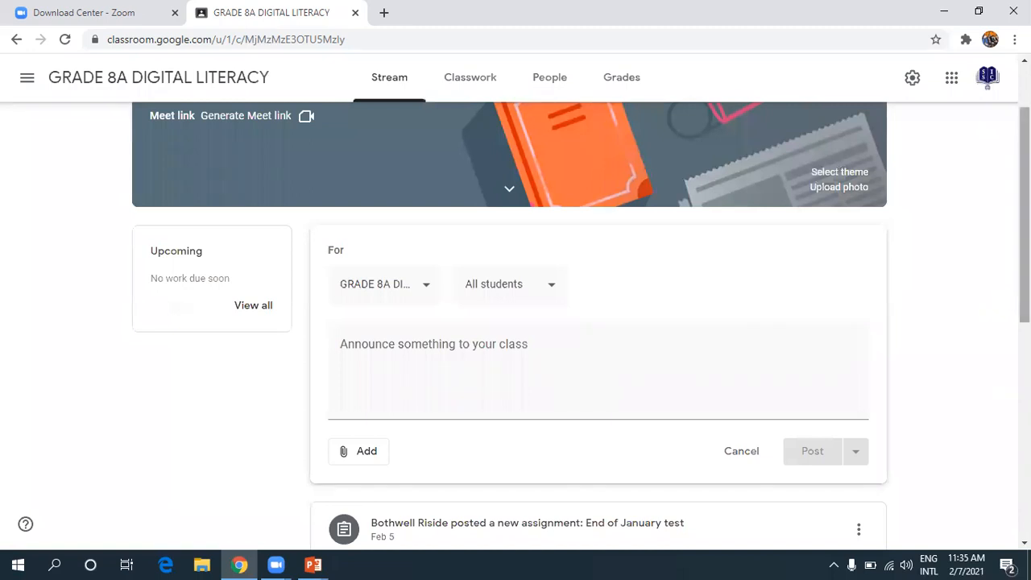
- Examine the YouTube attachment options for the announcement, covering both video search and URL
scroll(515, 322, "down", 1)
scroll(516, 322, "down", 2)
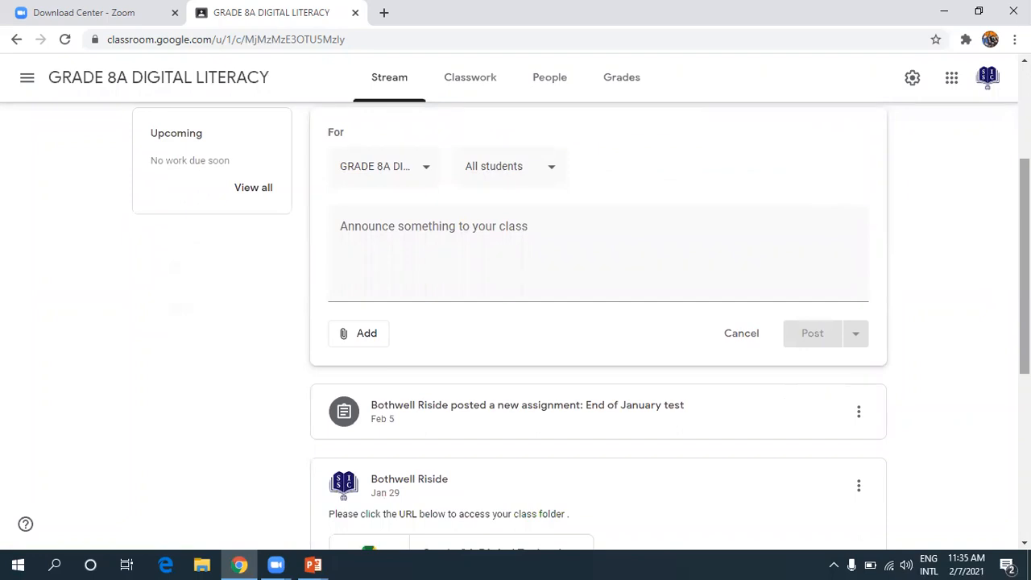
left_click(385, 333)
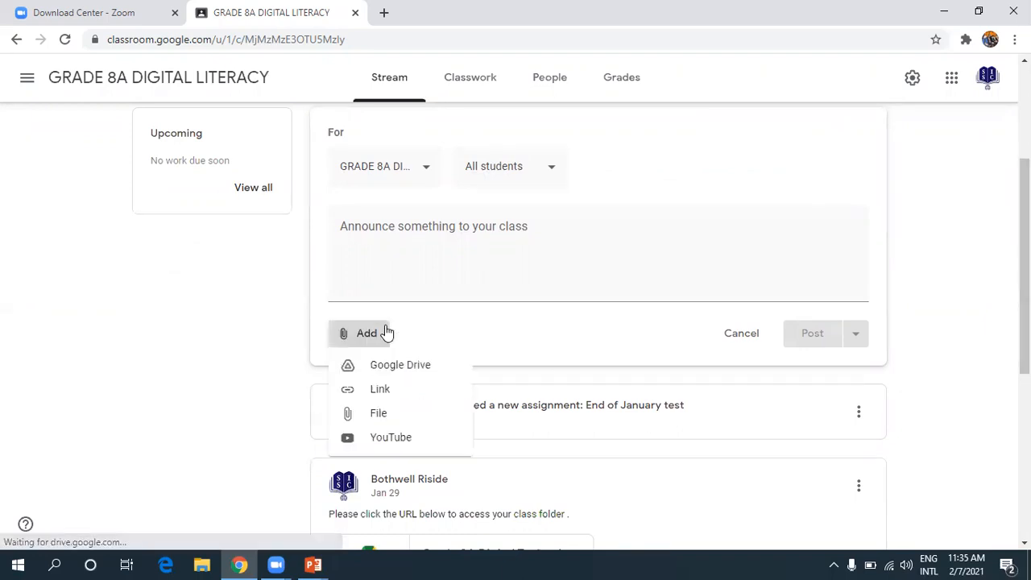
left_click(387, 438)
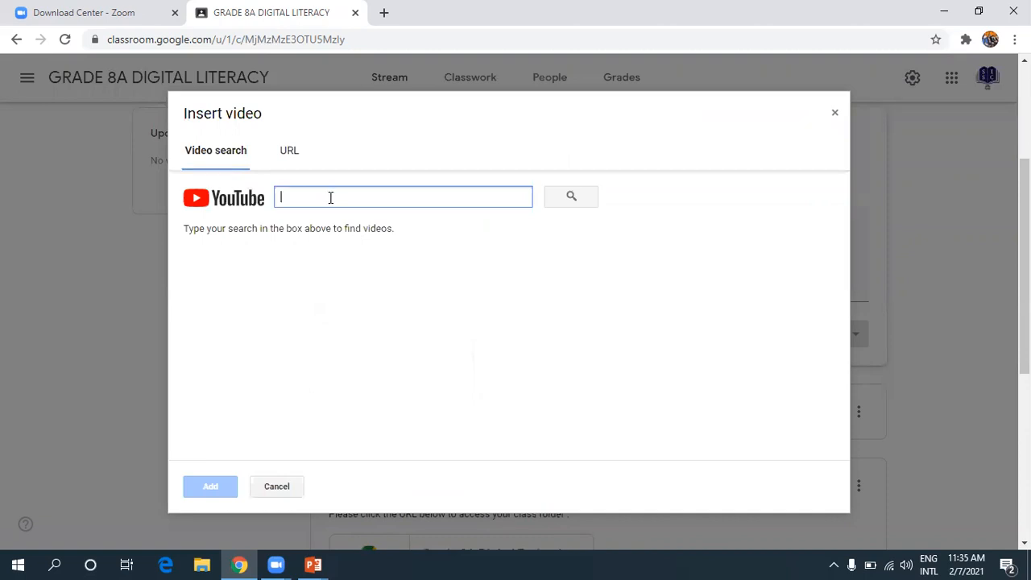
left_click(289, 152)
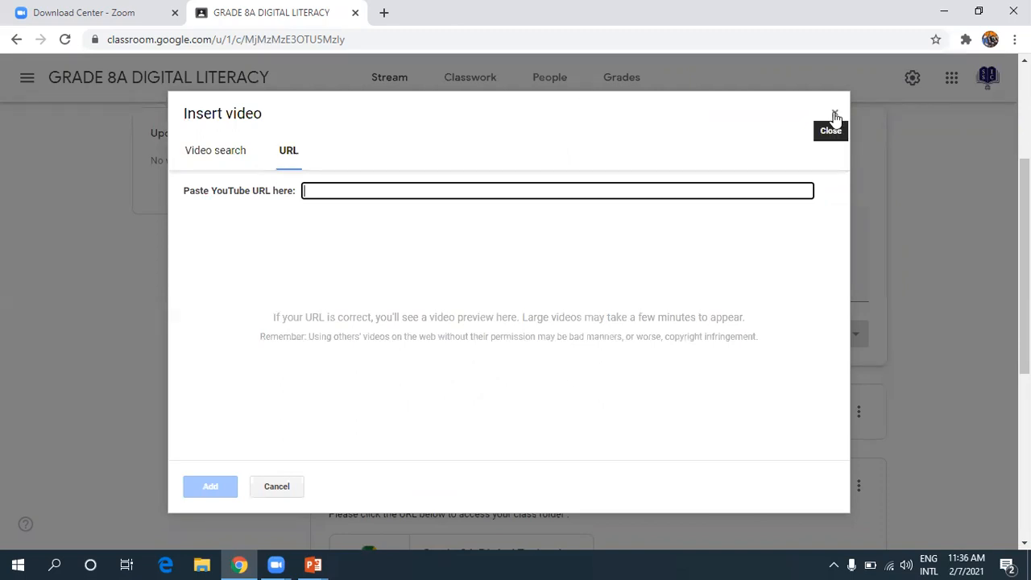
left_click(835, 117)
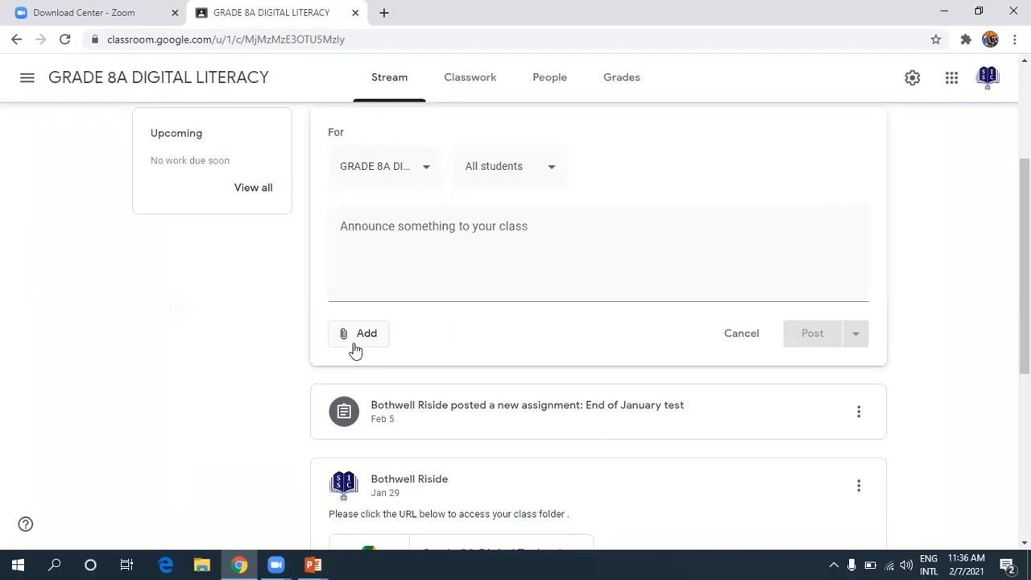
left_click(441, 230)
type("fhdhfjgk")
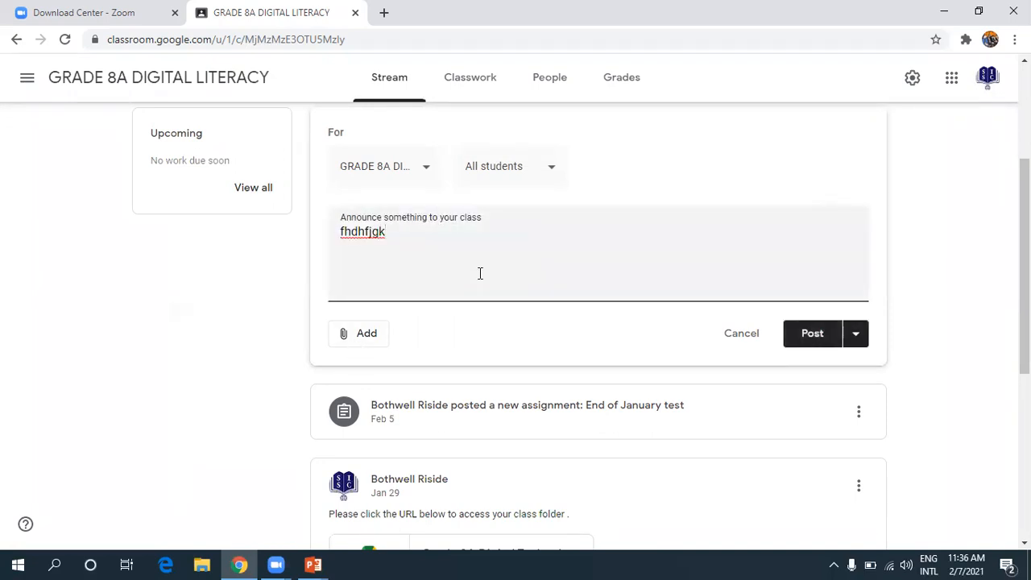
key("BackSpace")
key("BackSpace")
key("BackSpace")
key("BackSpace")
key("BackSpace")
key("BackSpace")
key("BackSpace")
key("BackSpace")
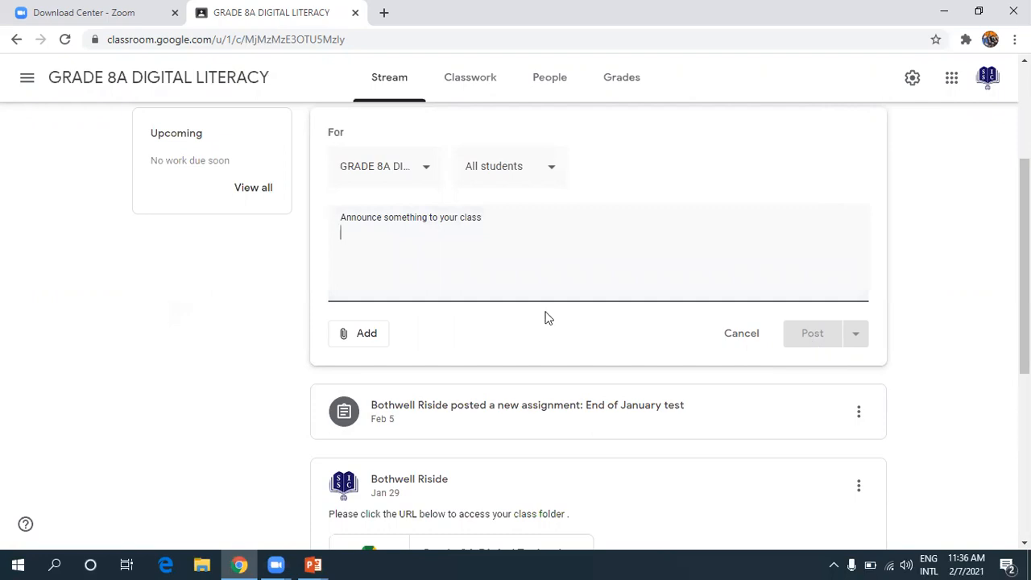
- Enter "dbdhgfhfhf" as the announcement text and try scheduling it for Feb 10, 2021
type("dbdhgfhfhf")
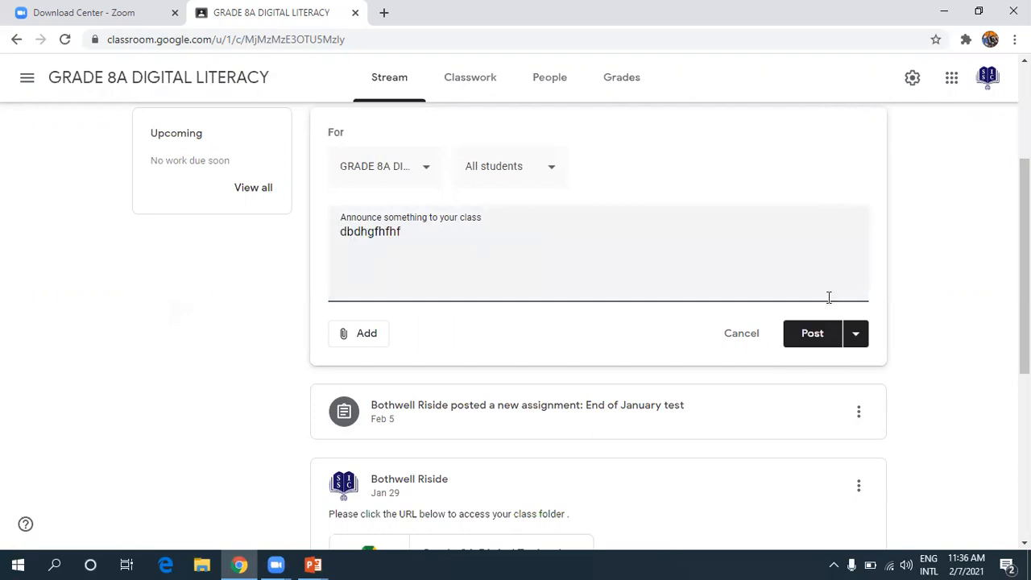
left_click(856, 335)
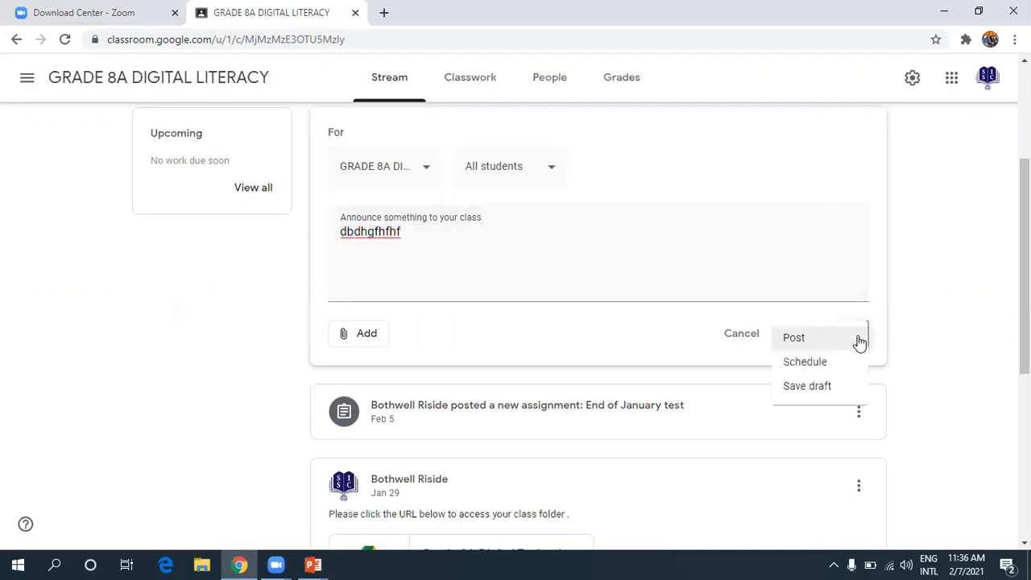
left_click(820, 367)
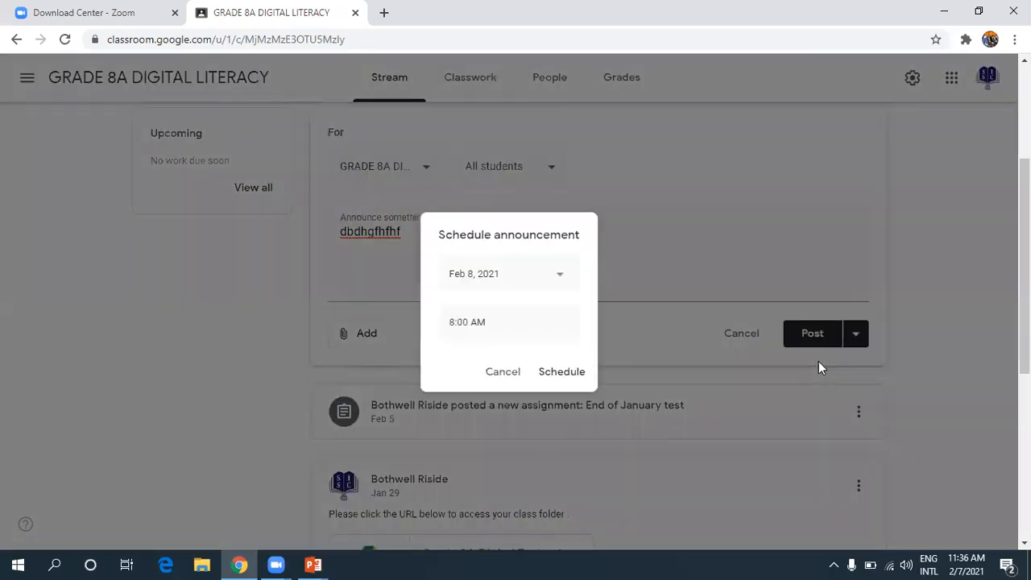
left_click(561, 278)
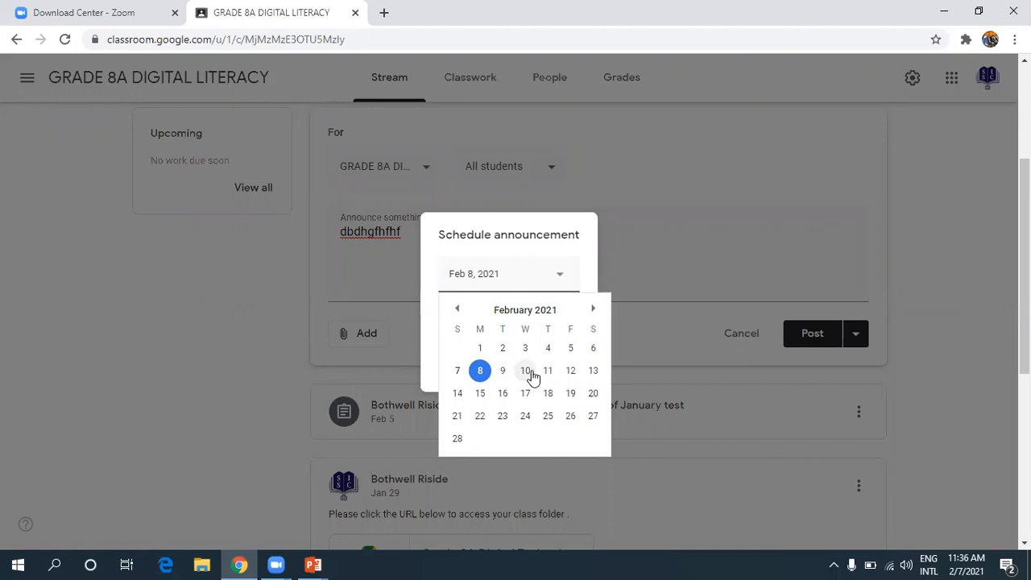
left_click(526, 370)
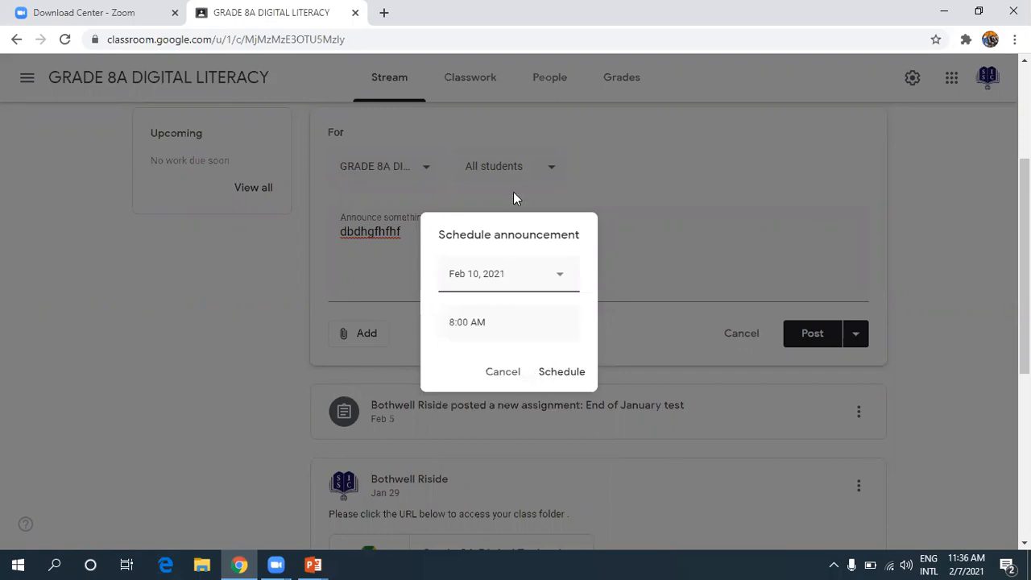
left_click(503, 375)
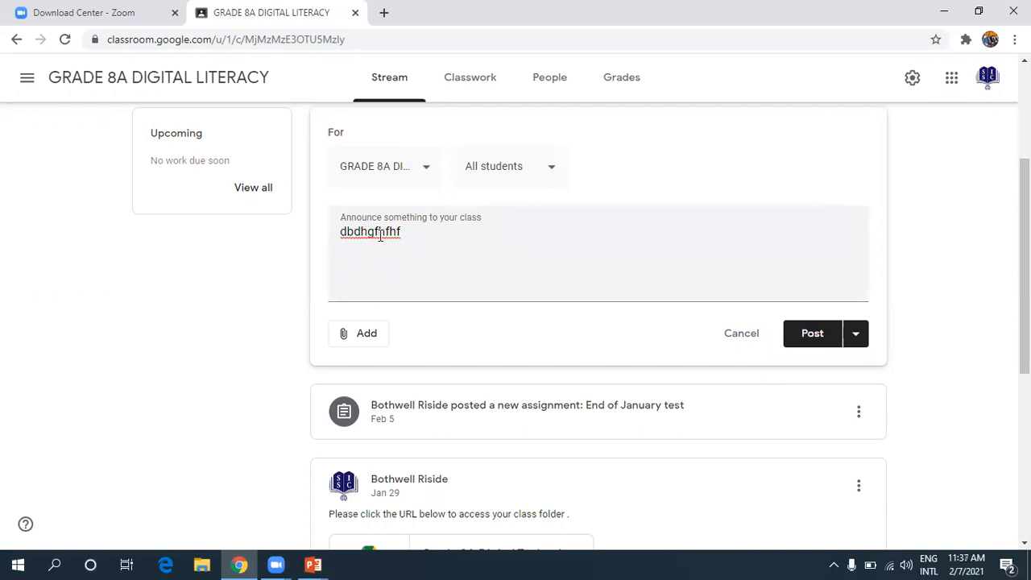
- Clear the sample text from the class announcement
left_click(406, 238)
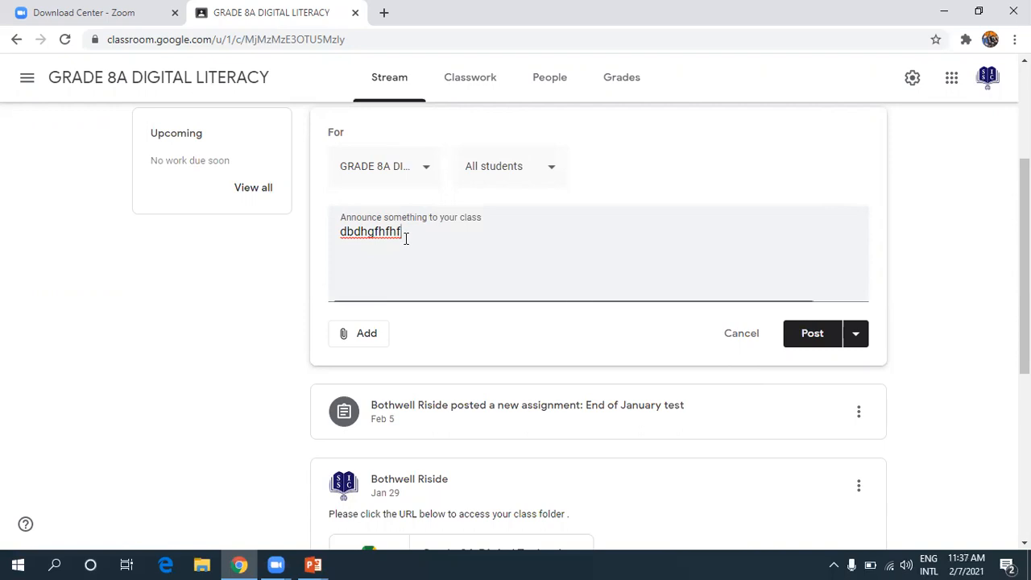
key("BackSpace")
key("BackSpace")
key("BackSpace")
key("BackSpace")
key("BackSpace")
key("BackSpace")
key("BackSpace")
key("BackSpace")
key("BackSpace")
key("BackSpace")
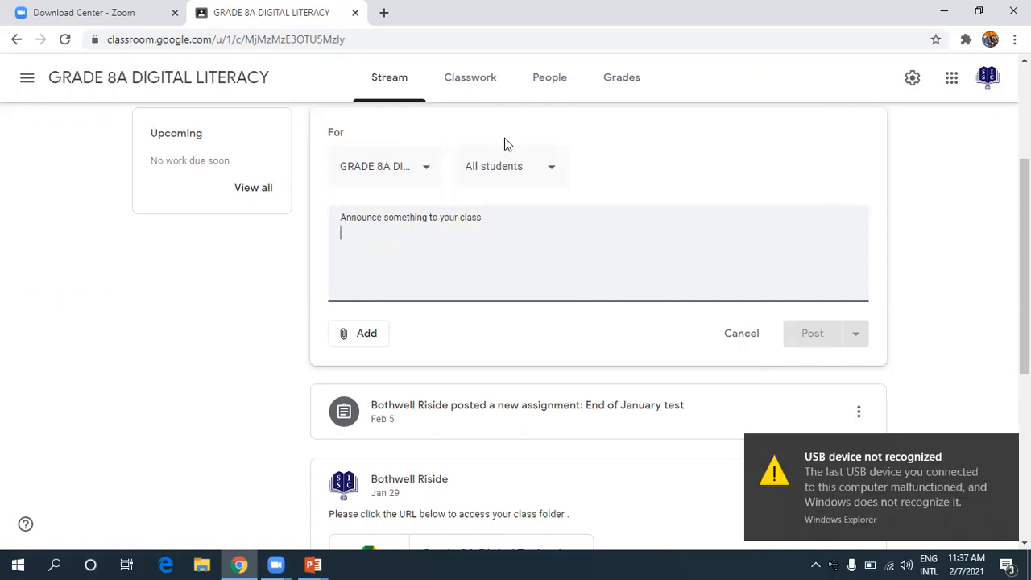
- Create a new classwork assignment titled "Arithmetic progressions"
left_click(456, 81)
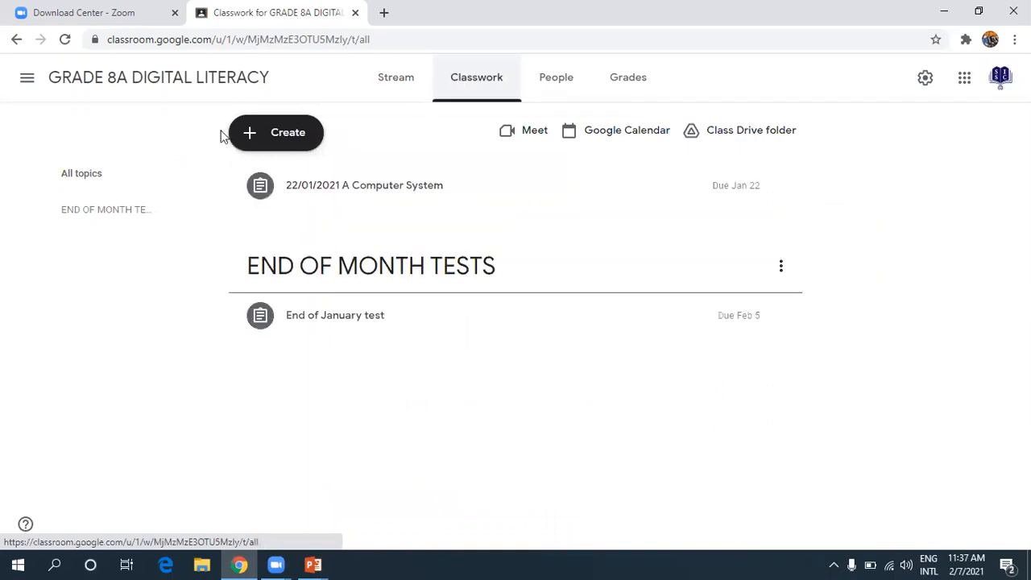
left_click(265, 134)
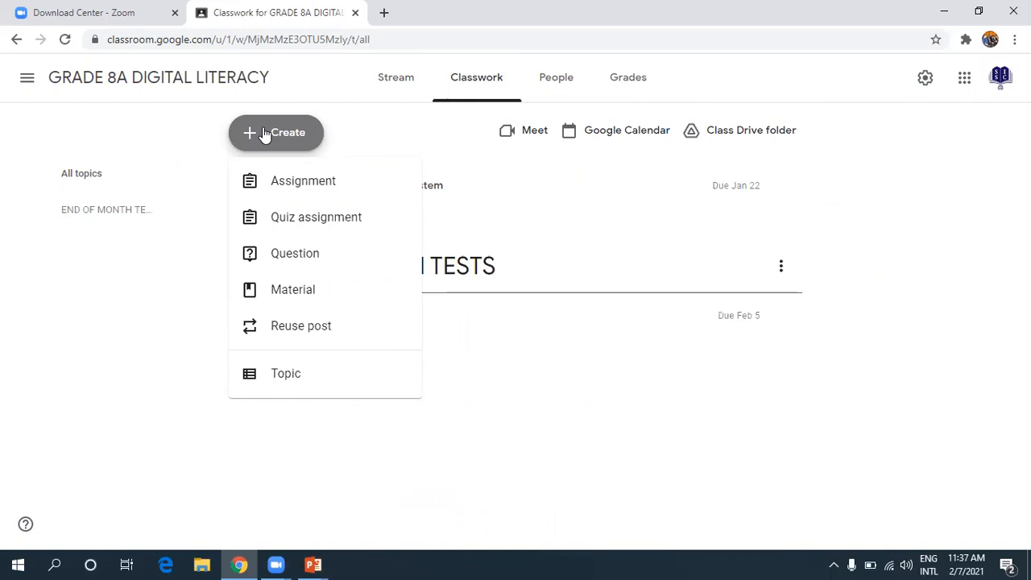
left_click(298, 182)
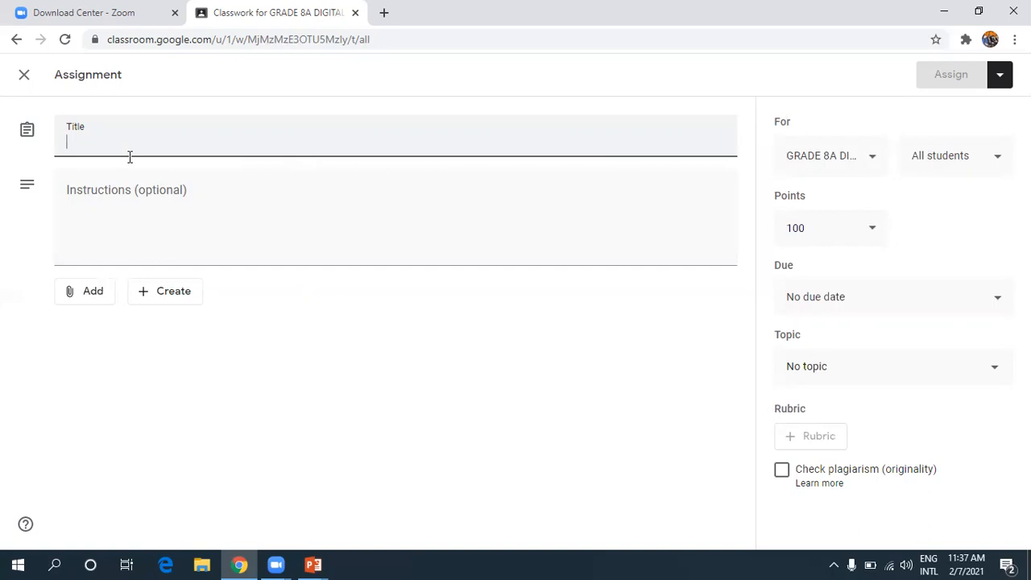
type("Ar")
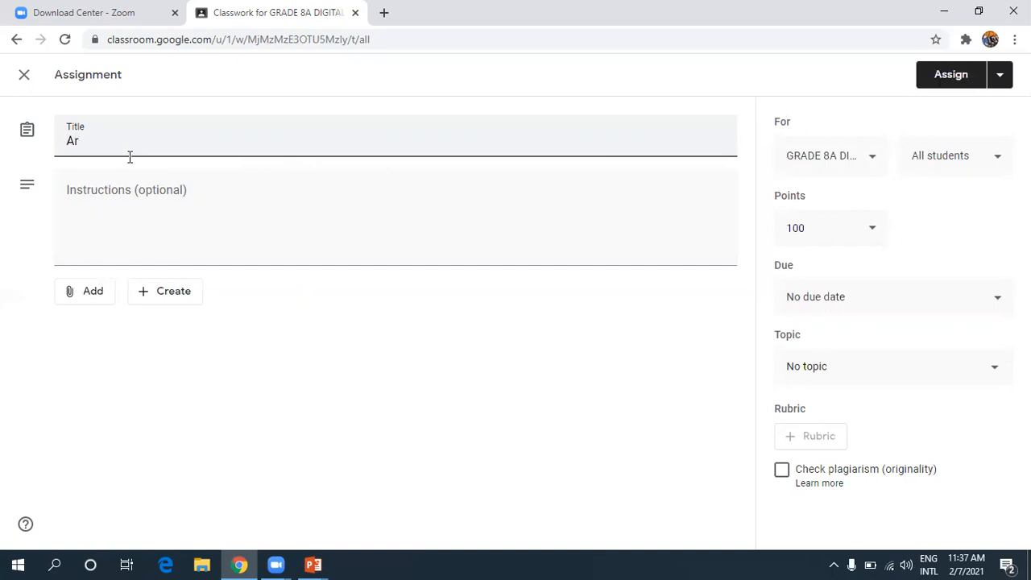
type("ithmetoic progressions")
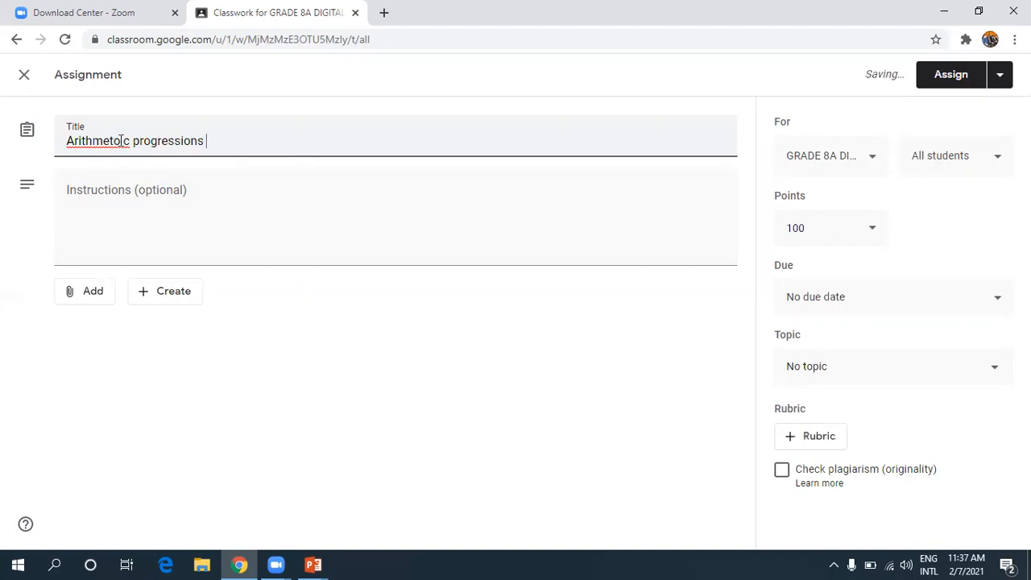
left_click(121, 141)
key("BackSpace")
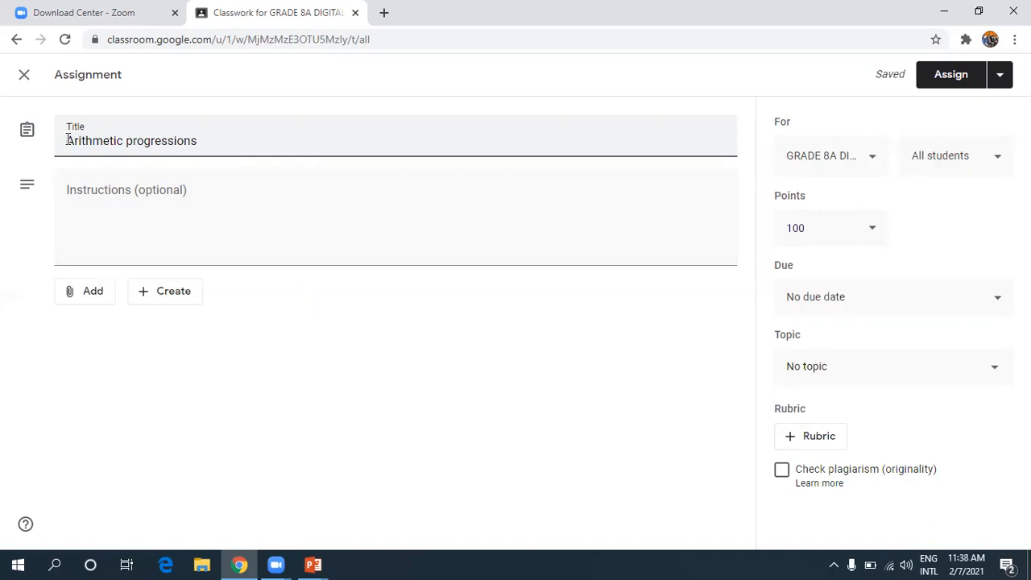
- Prefix the assignment title with the date 21/01/2021
left_click(67, 141)
type("3")
type("1")
type("/01")
type("/2")
type("021")
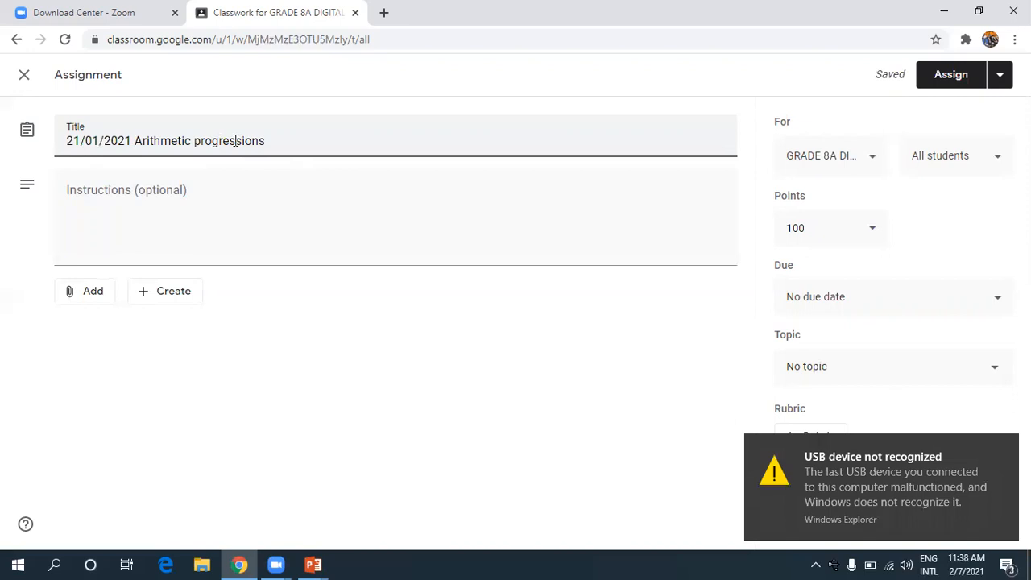
- Examine the assignment's instructions field, its attachment sources and the file types that can be created for it
left_click(93, 213)
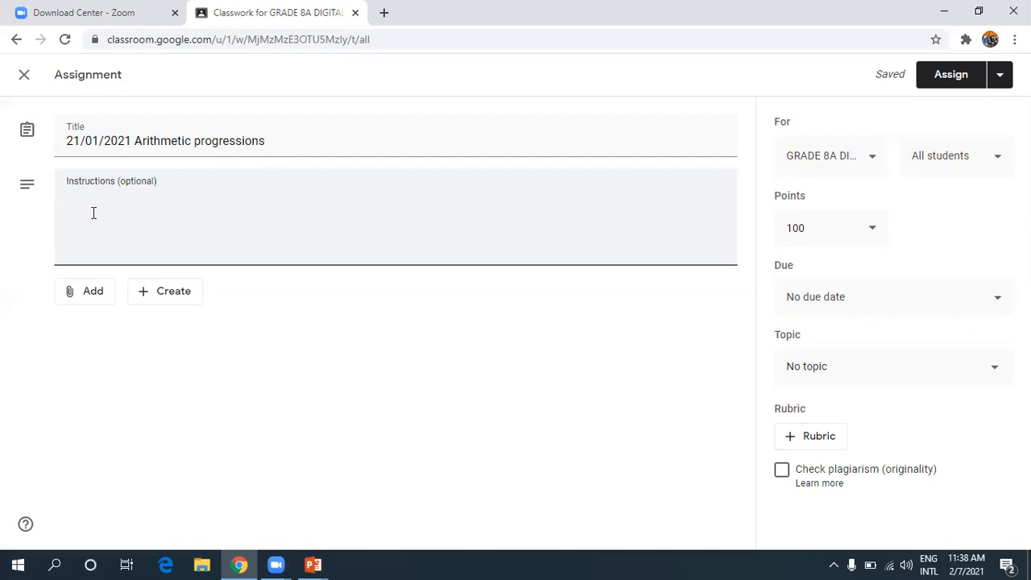
left_click(94, 291)
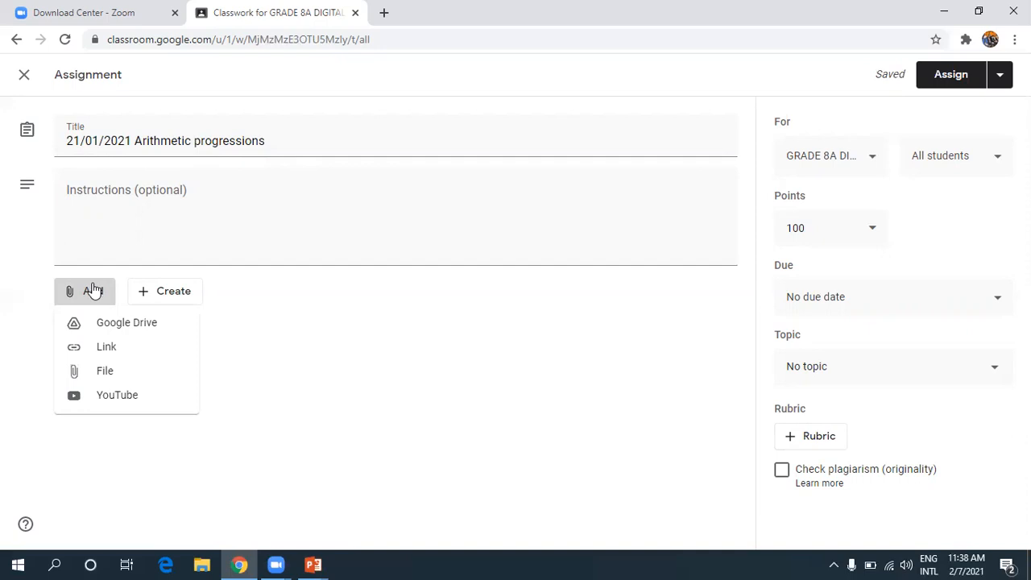
left_click(164, 297)
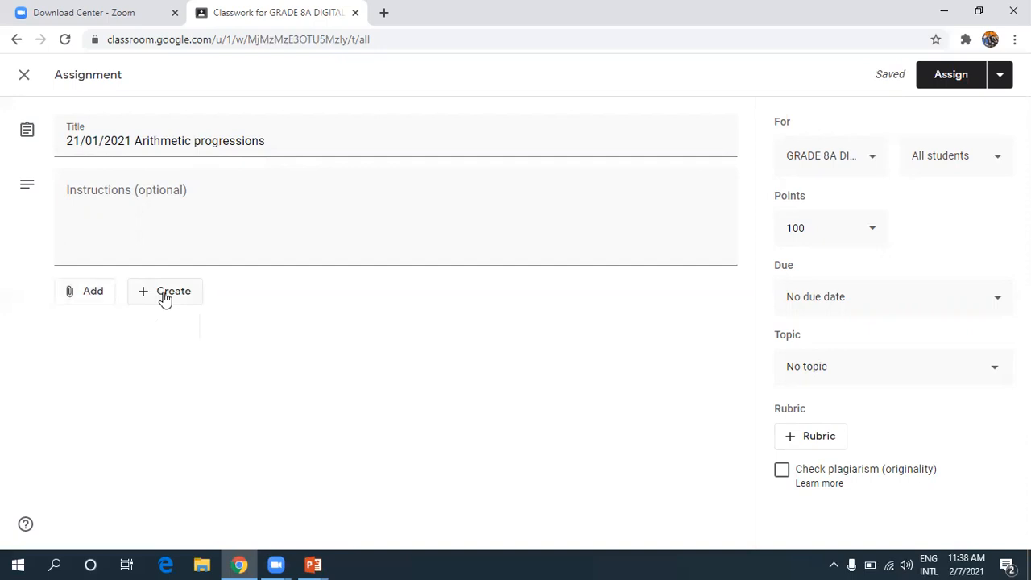
left_click(164, 297)
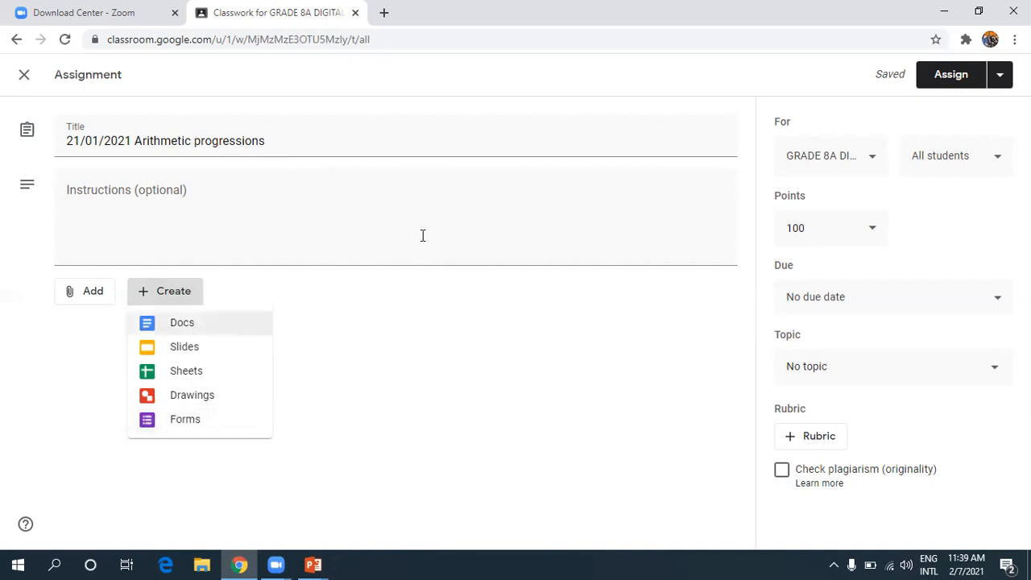
key("Escape")
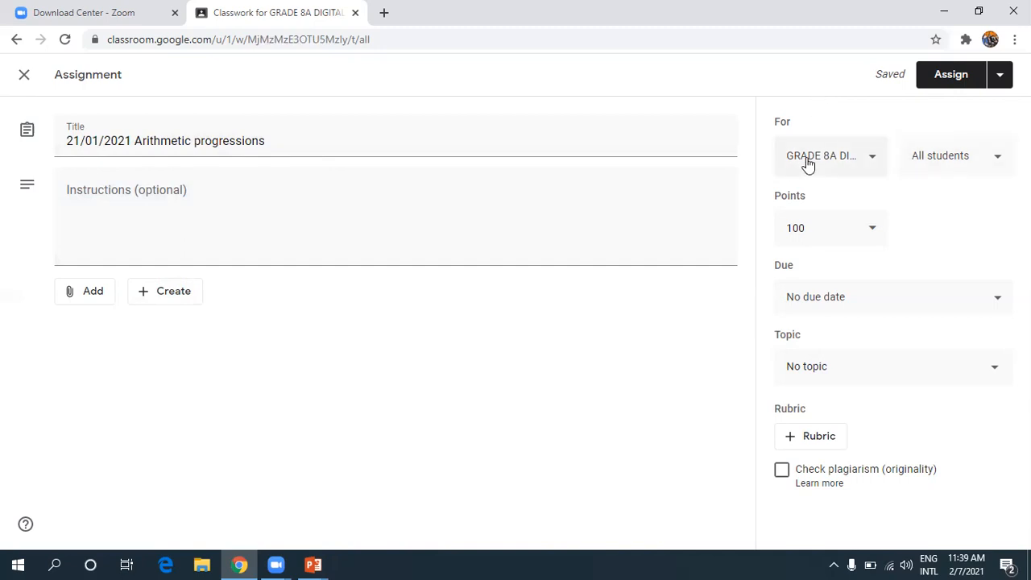
- Examine which classes and which students the assignment can be given to
left_click(874, 162)
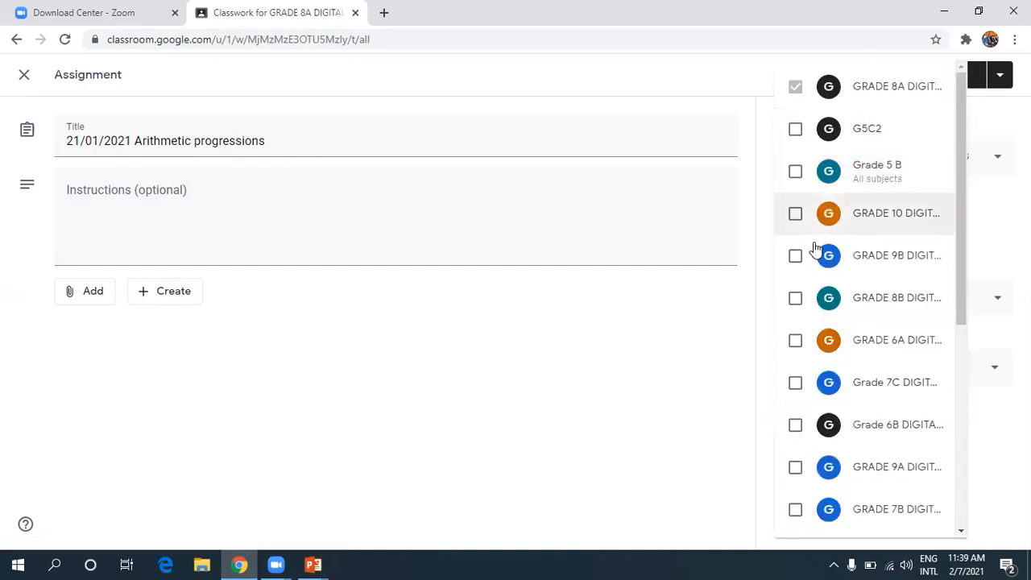
scroll(815, 249, "down", 1)
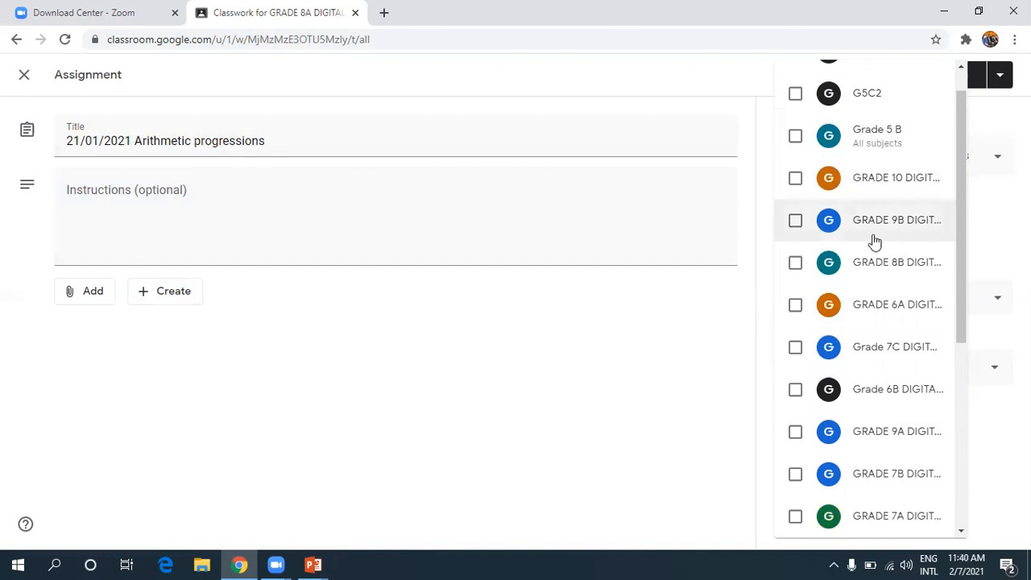
left_click(636, 323)
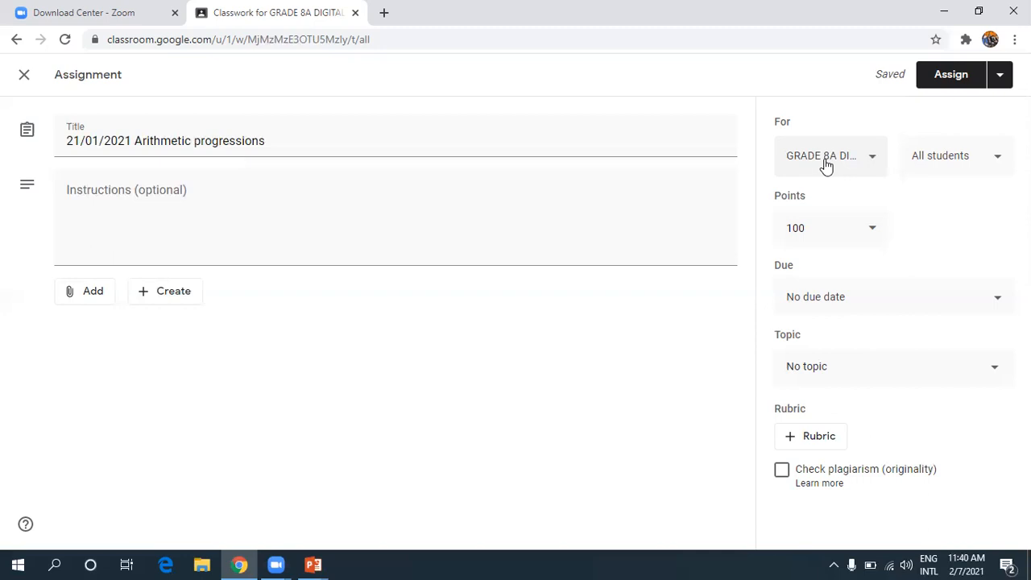
left_click(997, 162)
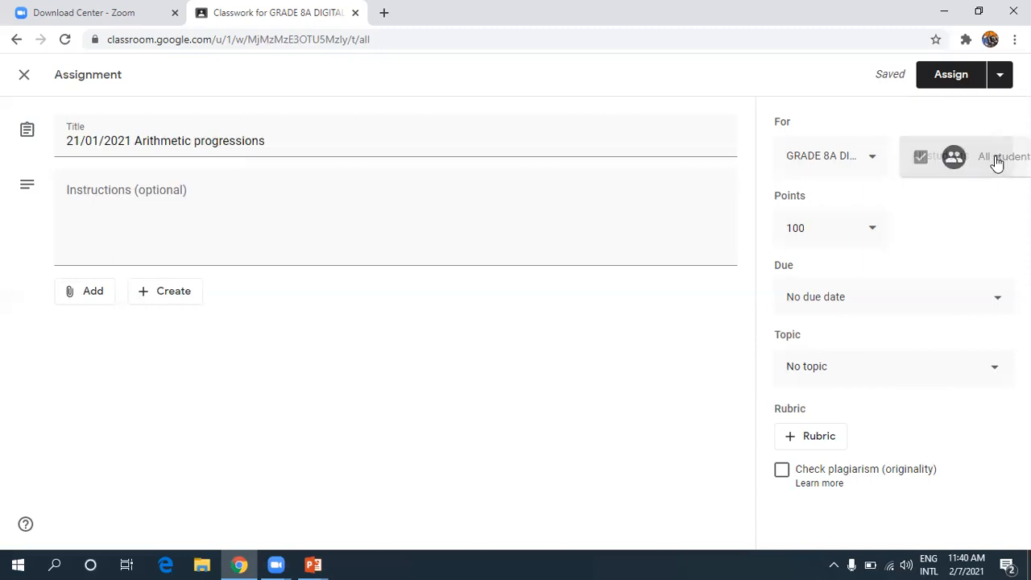
left_click(792, 87)
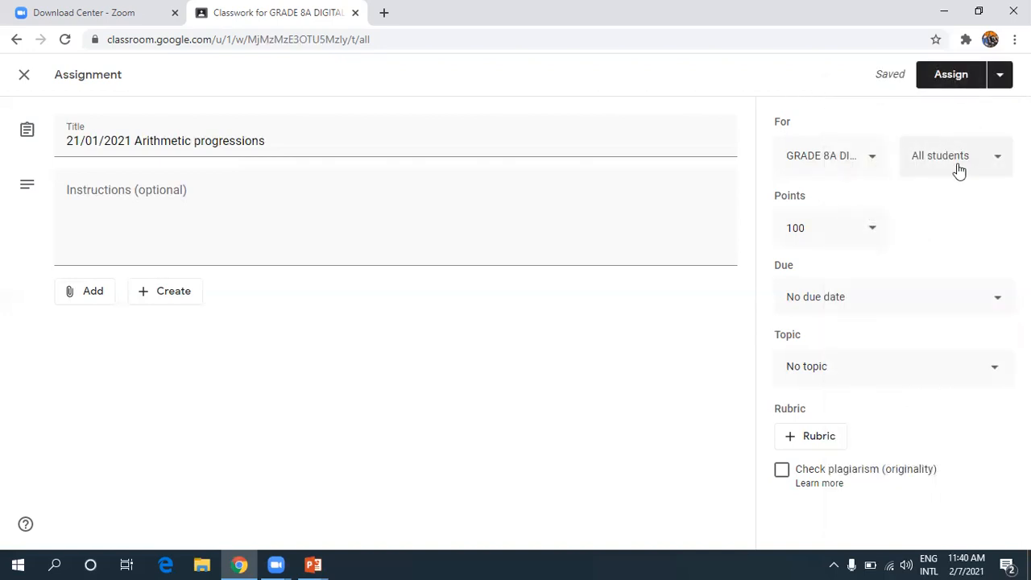
- Mark the assignment as Ungraded
left_click(874, 234)
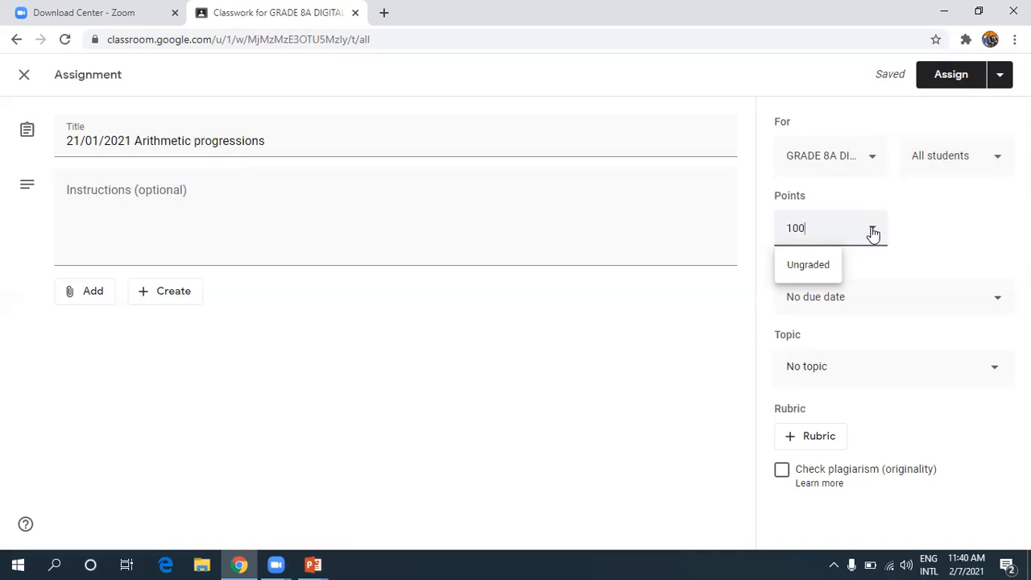
key("BackSpace")
key("BackSpace")
key("BackSpace")
left_click(823, 269)
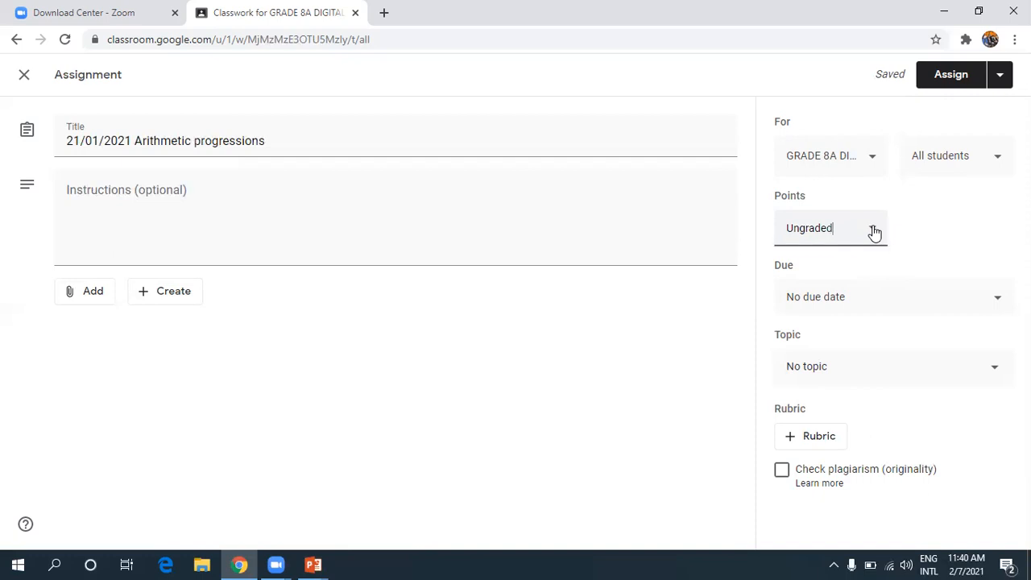
- Set the assignment's points to 50
key("BackSpace")
key("BackSpace")
key("BackSpace")
key("BackSpace")
key("BackSpace")
key("BackSpace")
key("BackSpace")
key("BackSpace")
type("100")
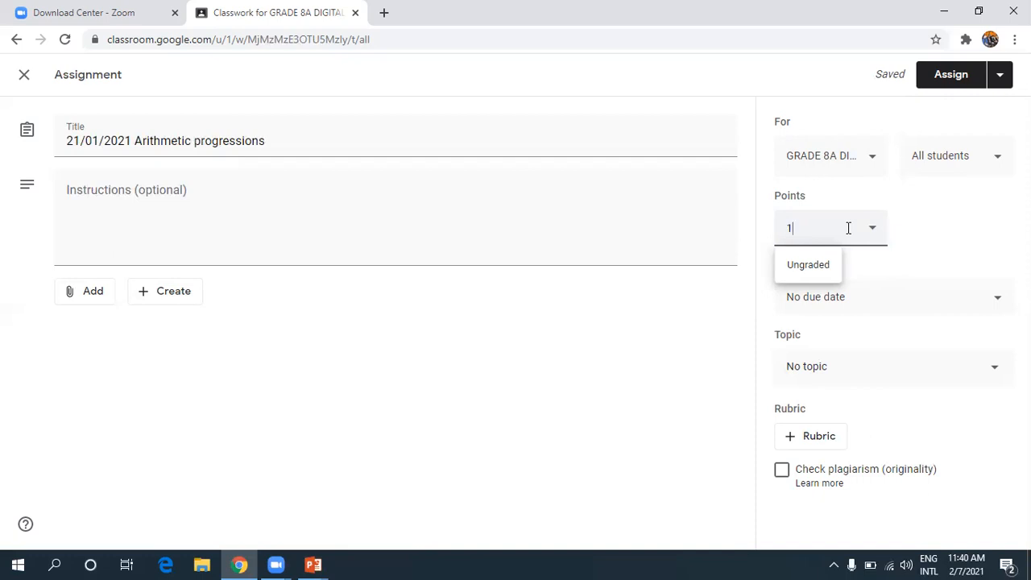
key("BackSpace")
key("BackSpace")
type("50")
left_click(916, 254)
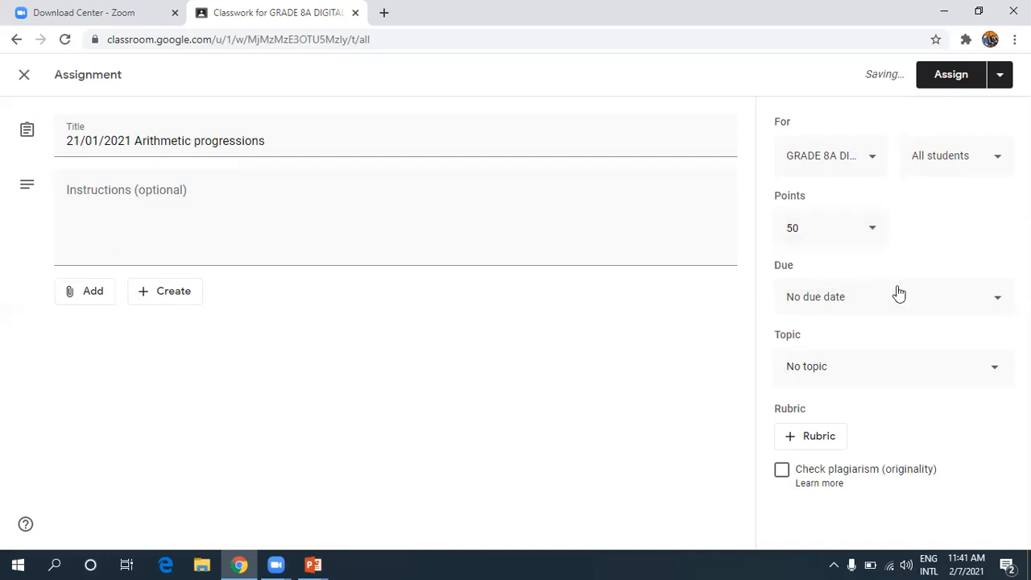
- Try a due date of Feb 8, 2021 for the assignment and clear it
left_click(996, 300)
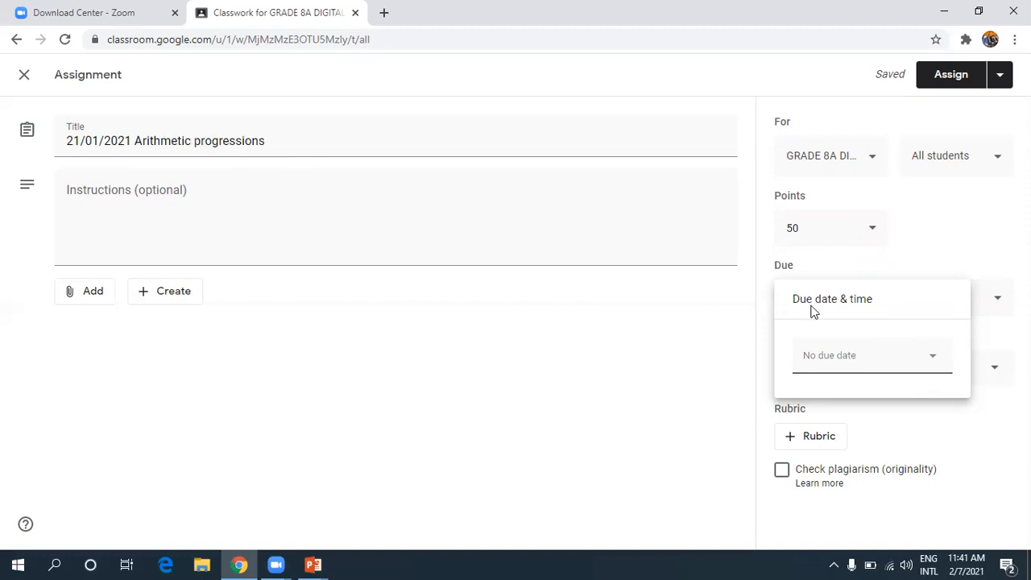
left_click(822, 349)
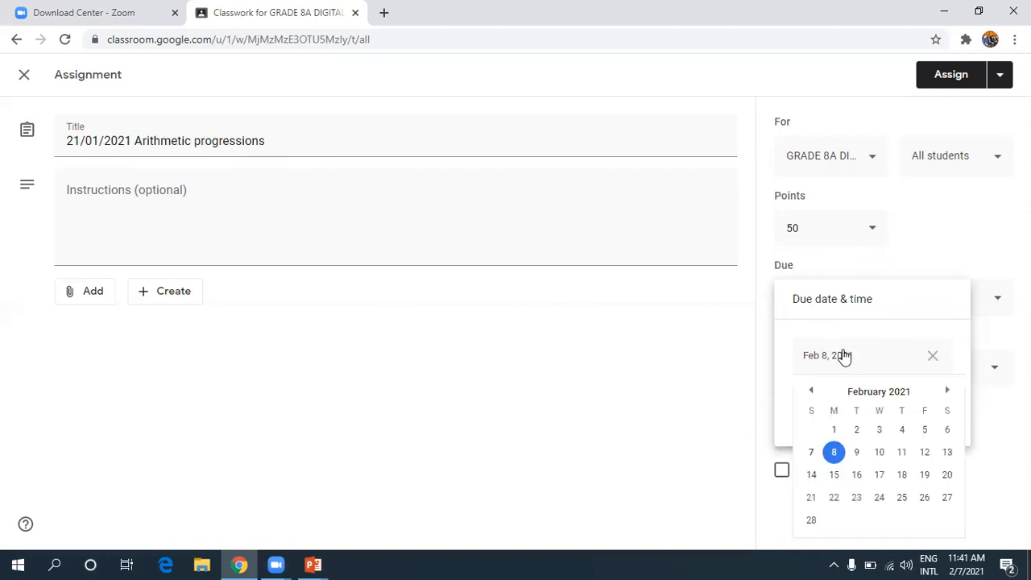
left_click(931, 359)
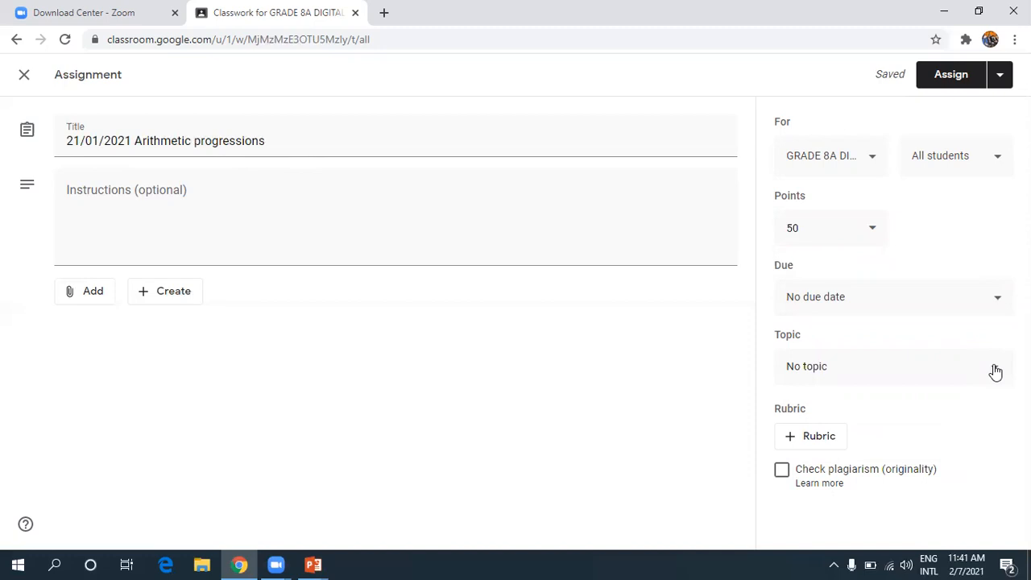
- Return to the class's classwork list, look over the Arithmetic progressions draft and reopen it for editing
left_click(17, 41)
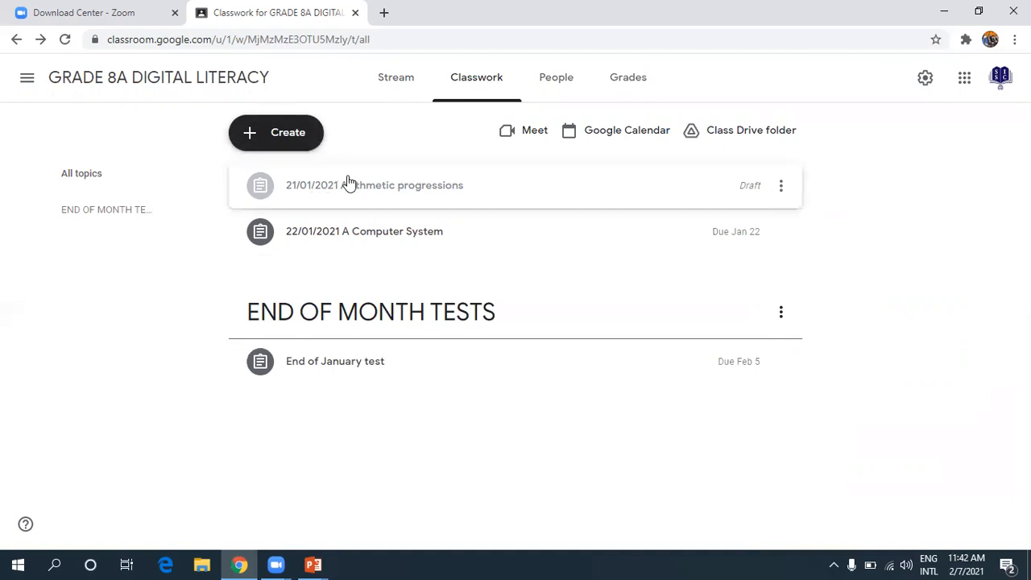
left_click(421, 195)
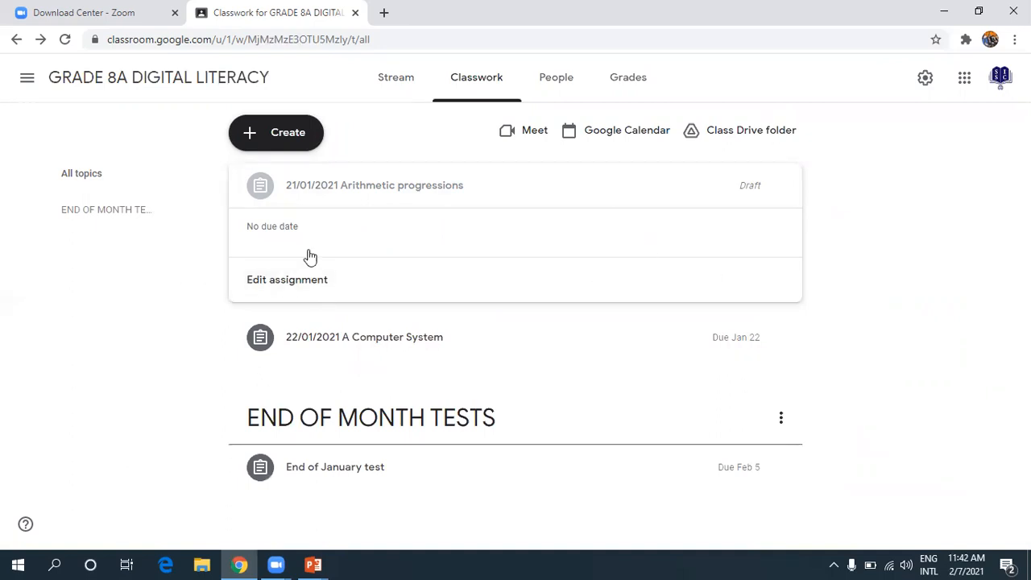
left_click(510, 191)
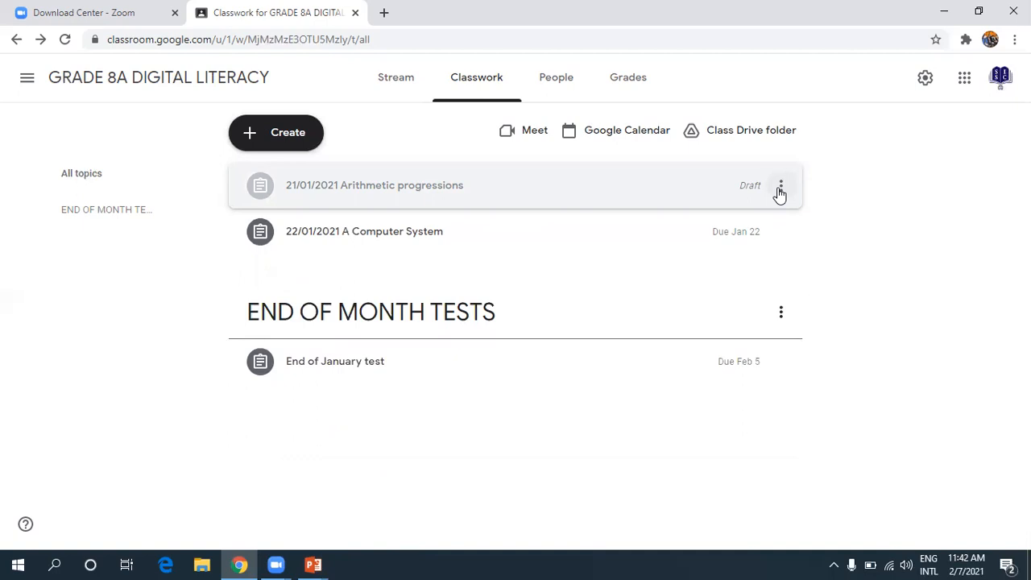
left_click(781, 190)
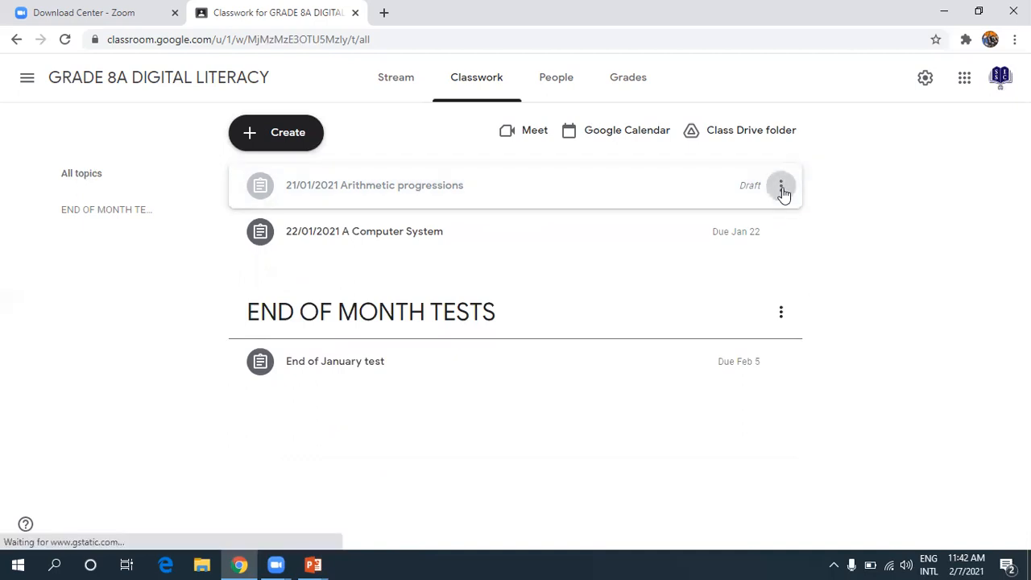
left_click(729, 218)
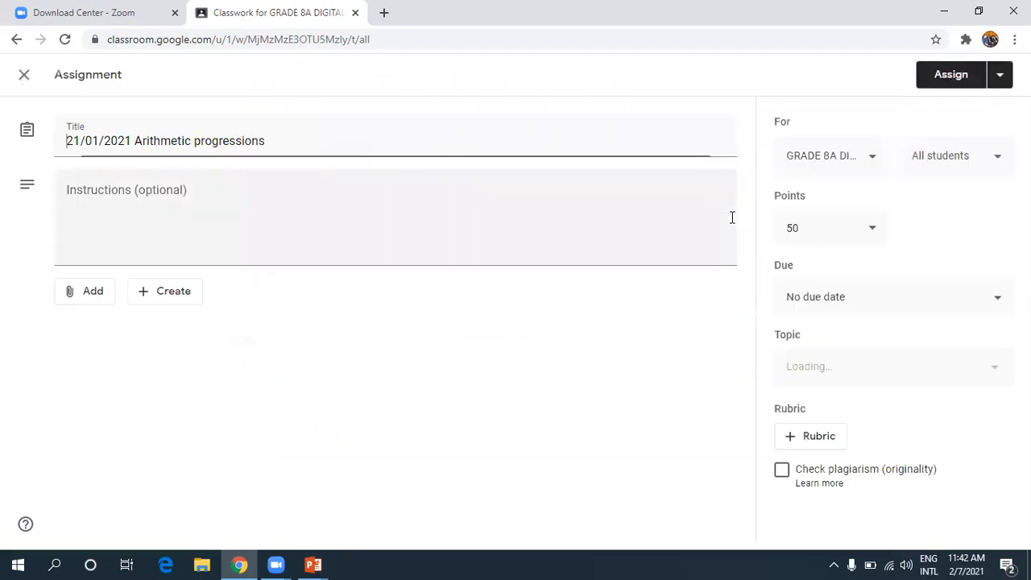
- Try to enable the plagiarism (originality) check for the assignment
left_click(733, 218)
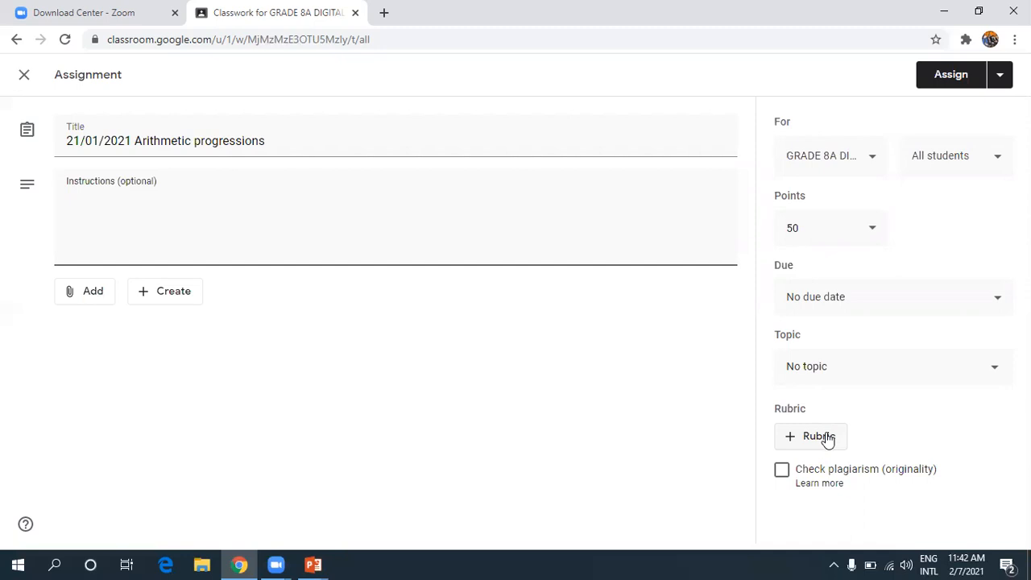
left_click(782, 473)
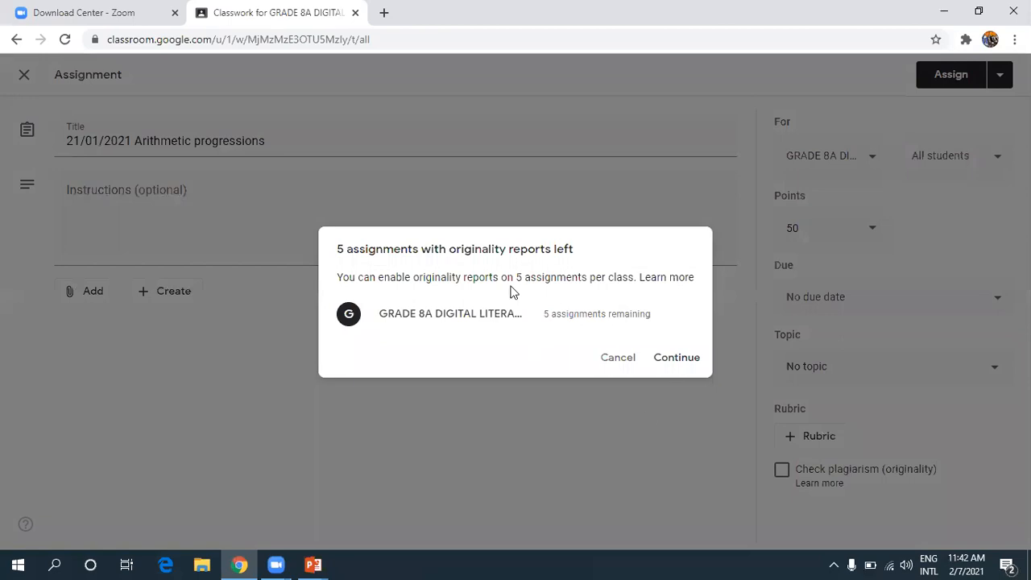
left_click(616, 358)
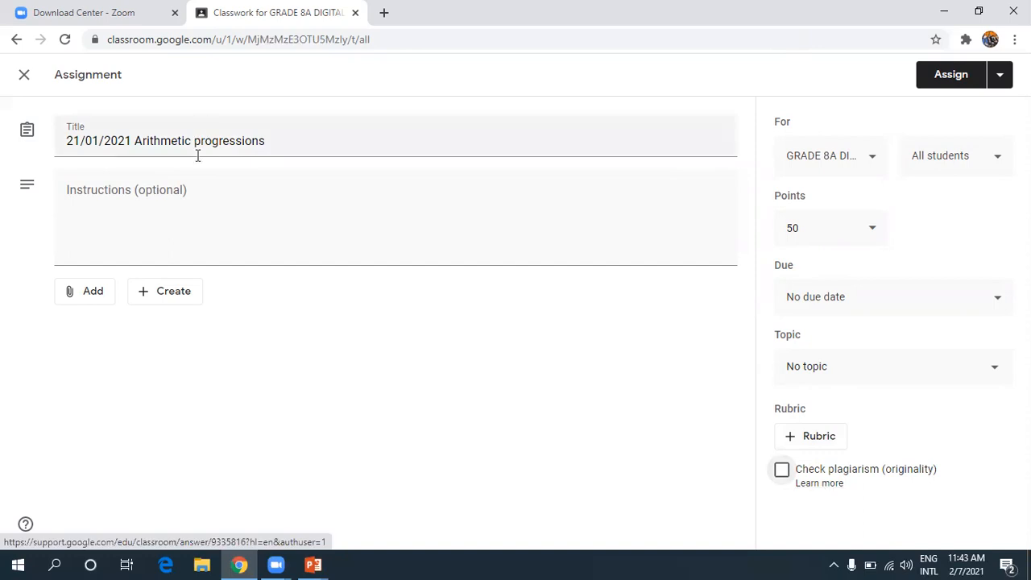
- Enter "xgfhfjgkylyiormn" as the assignment's instructions
left_click(129, 216)
type("xgfhfjg")
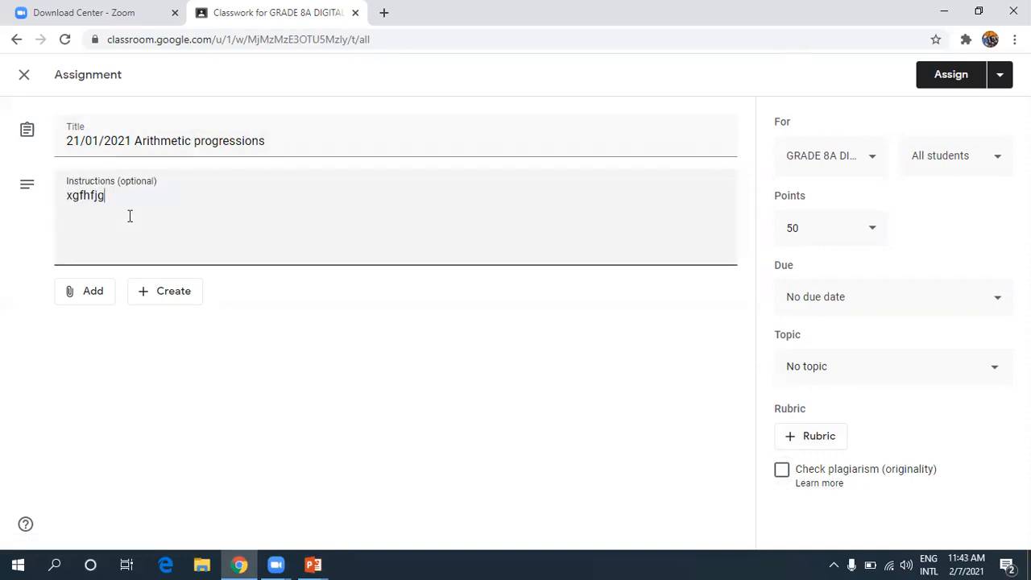
type("kylyiormn")
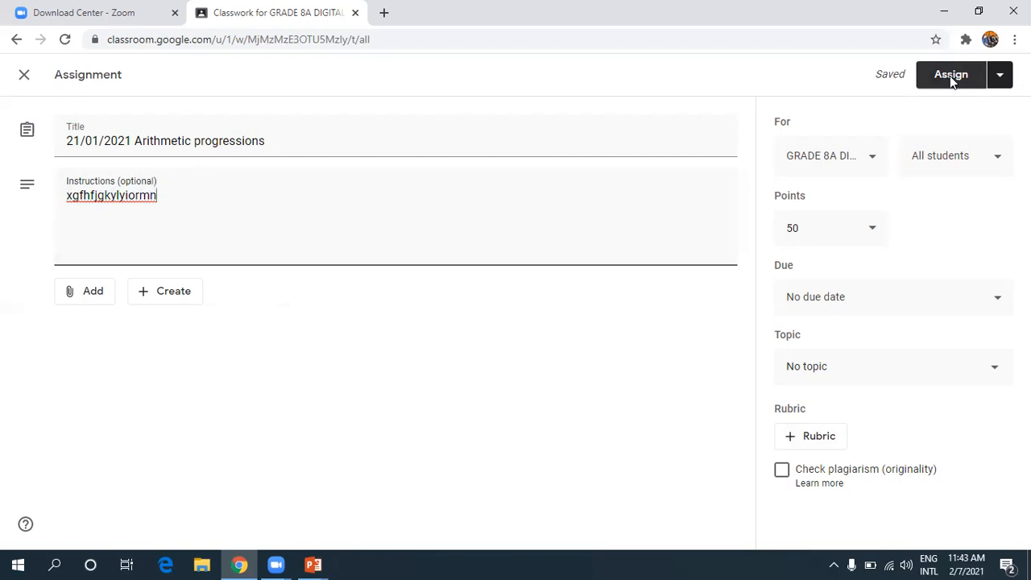
- Examine the options for assigning the work immediately and for scheduling it, leaving both dialogs without publishing
left_click(950, 76)
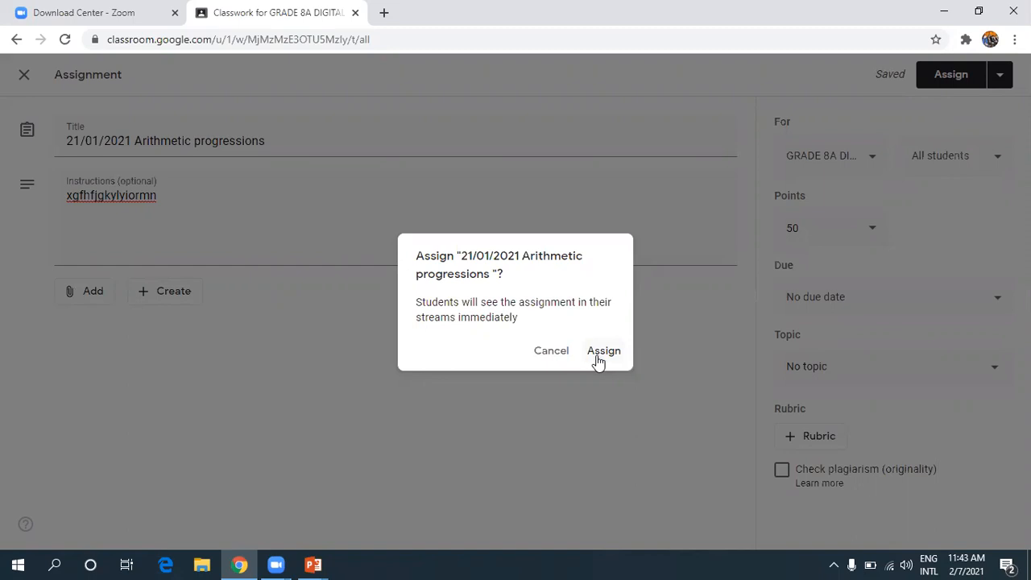
left_click(551, 351)
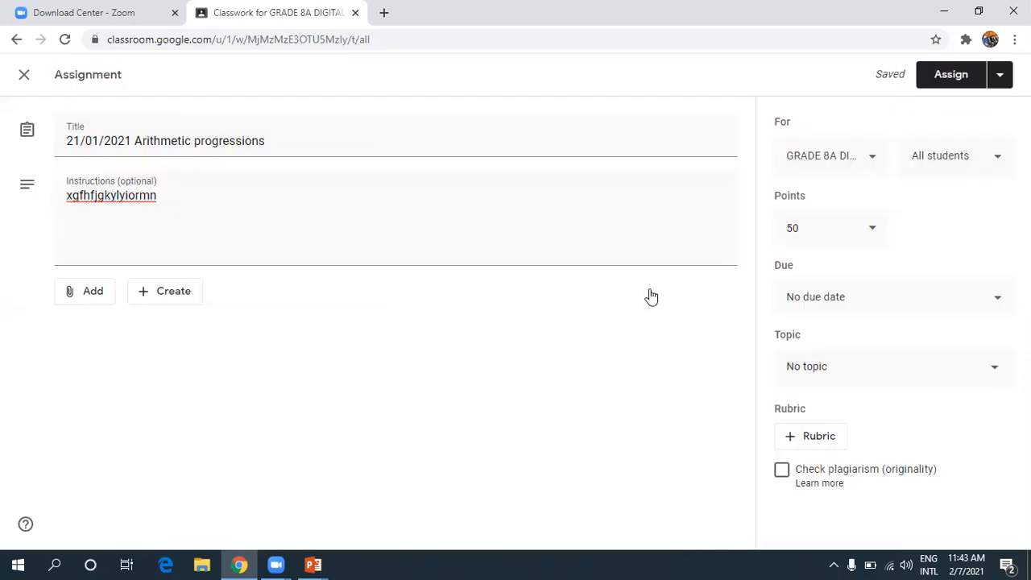
left_click(997, 81)
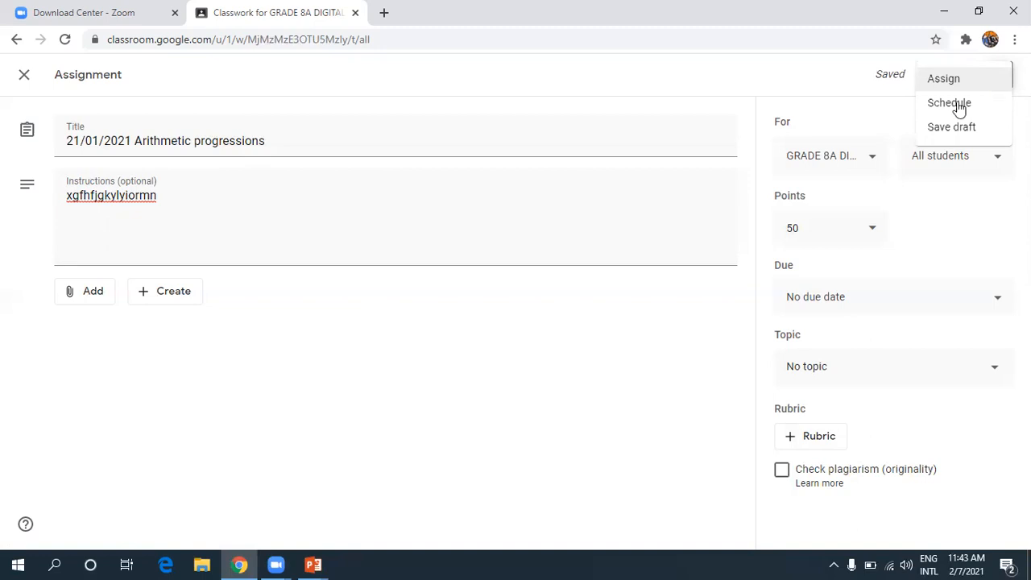
left_click(951, 104)
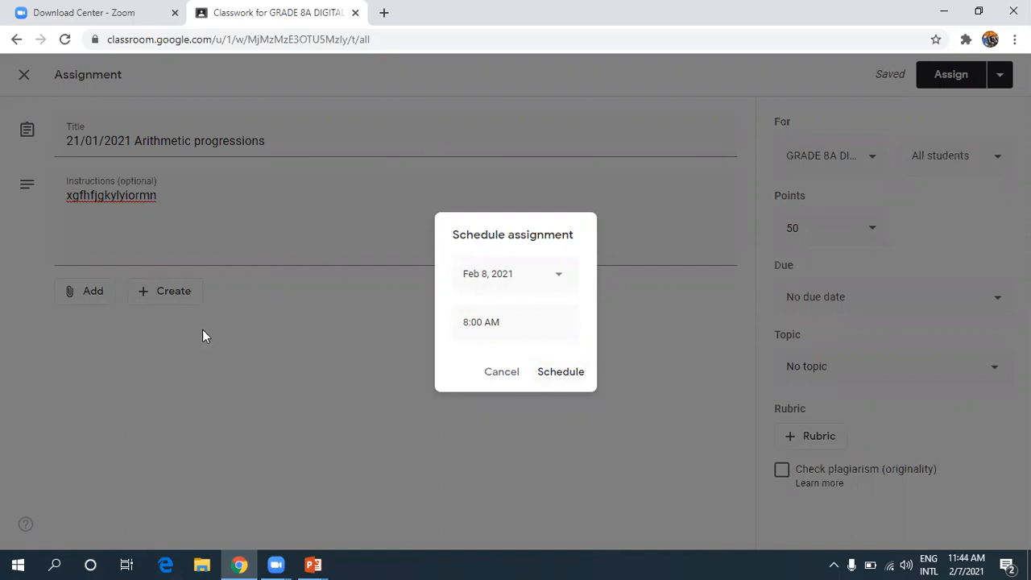
left_click(289, 355)
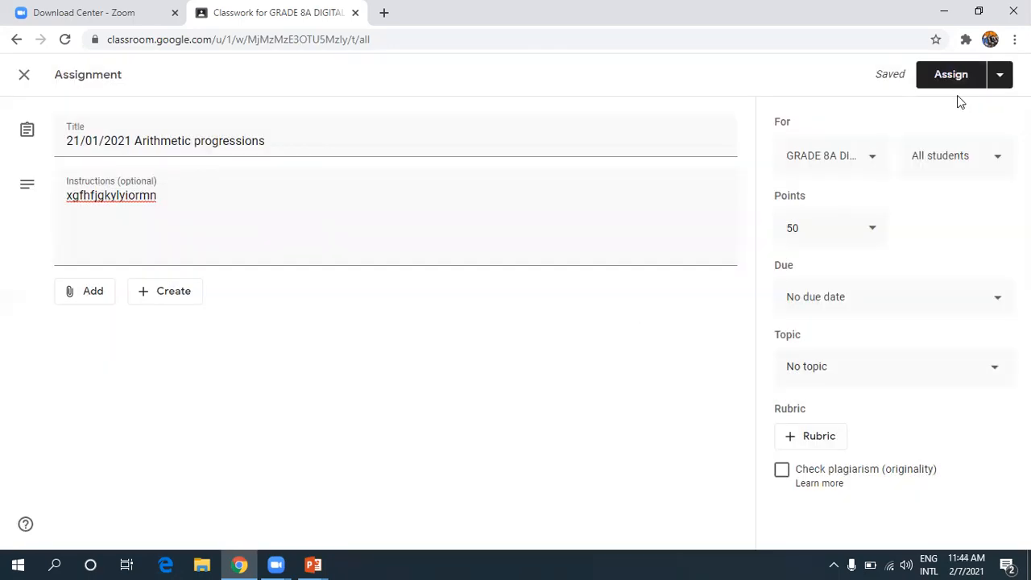